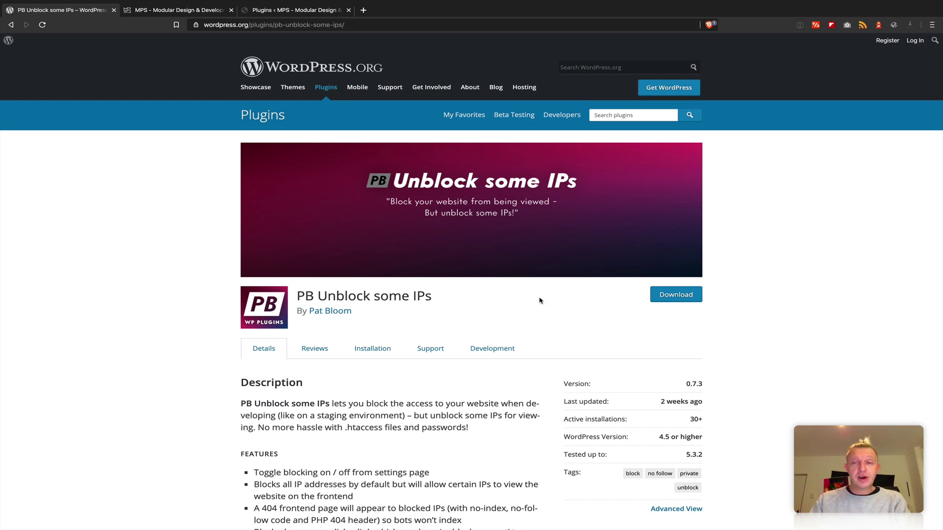
- Look over the PB Unblock some IPs plugin page on wordpress.org, then switch to the MPS website
{"action": "left_click_drag", "start_coordinate": [442, 299], "coordinate": [296, 293]}
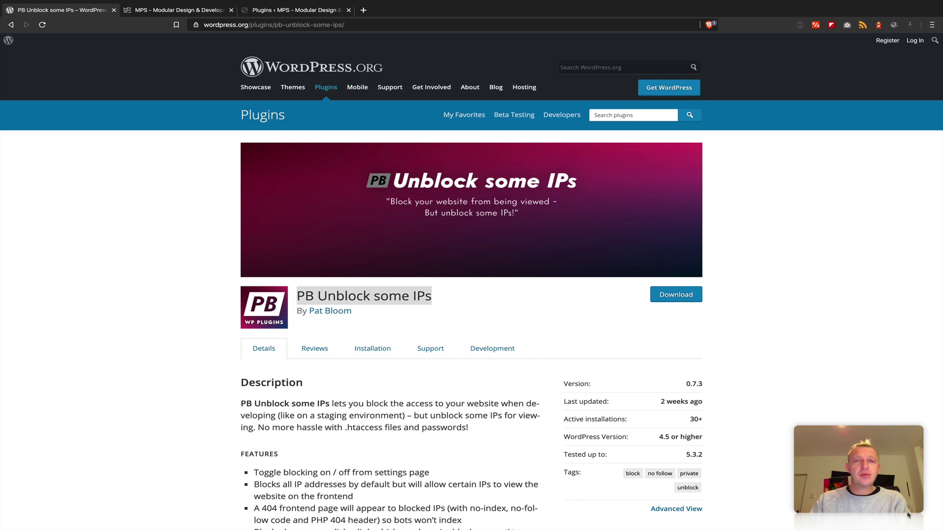
{"action": "left_click", "coordinate": [186, 11]}
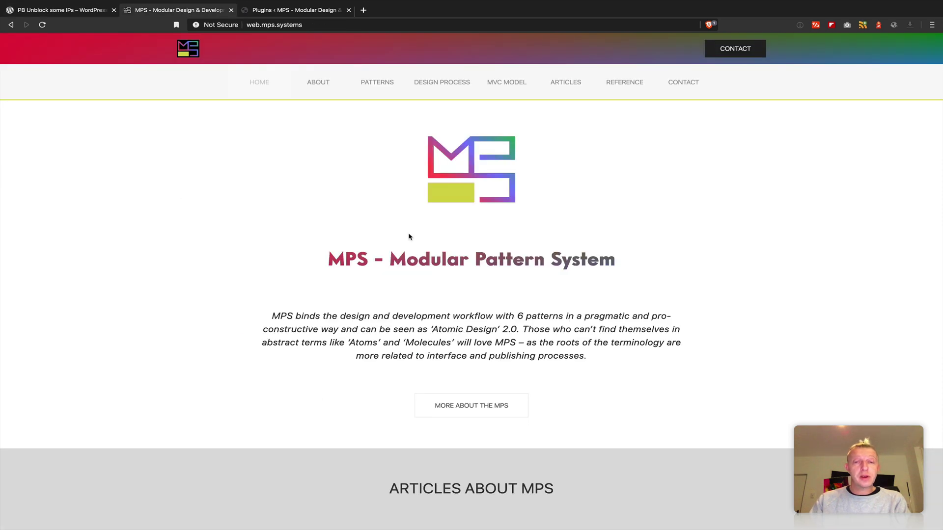
- From the reloaded Installed Plugins list of 15 plugins, go to Add Plugins and focus the plugin search
{"action": "scroll", "coordinate": [499, 260], "scroll_direction": "down", "scroll_amount": 15}
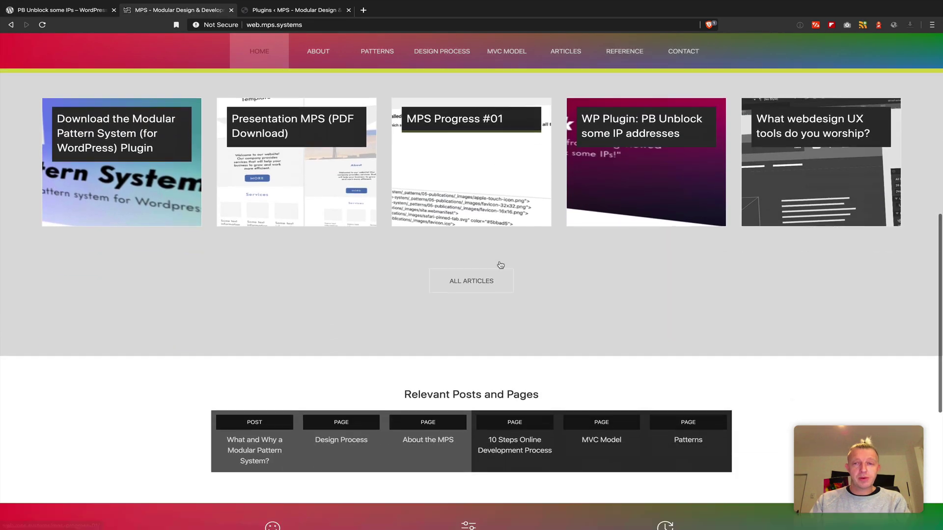
{"action": "scroll", "coordinate": [501, 264], "scroll_direction": "up", "scroll_amount": 2}
{"action": "scroll", "coordinate": [500, 265], "scroll_direction": "up", "scroll_amount": 15}
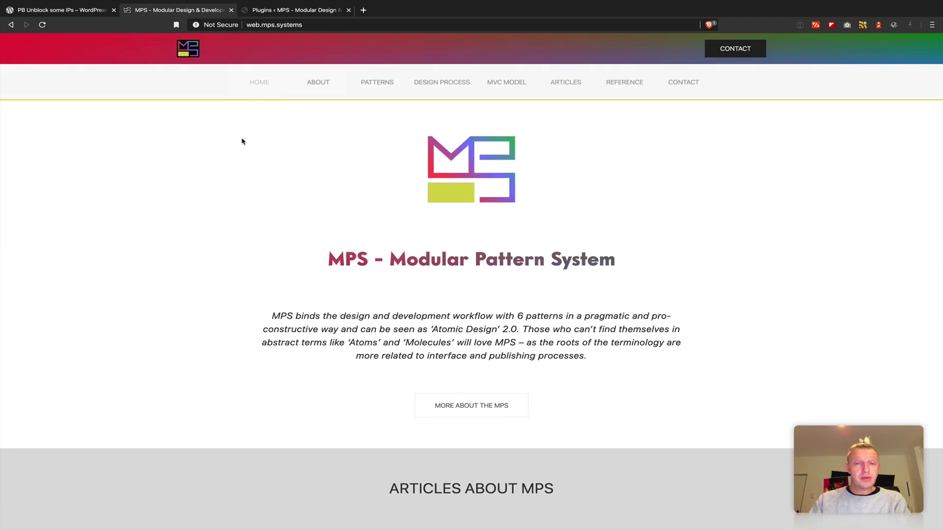
{"action": "left_click", "coordinate": [271, 10]}
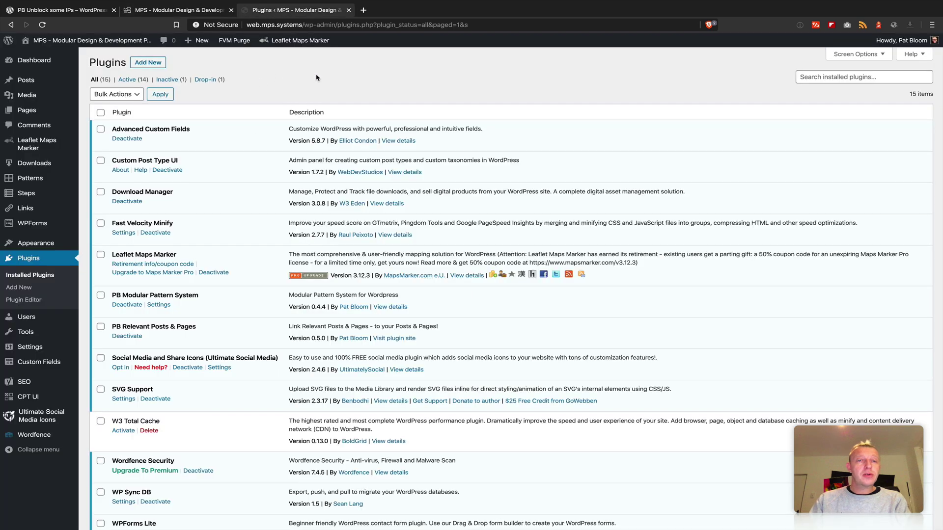
{"action": "left_click", "coordinate": [24, 272]}
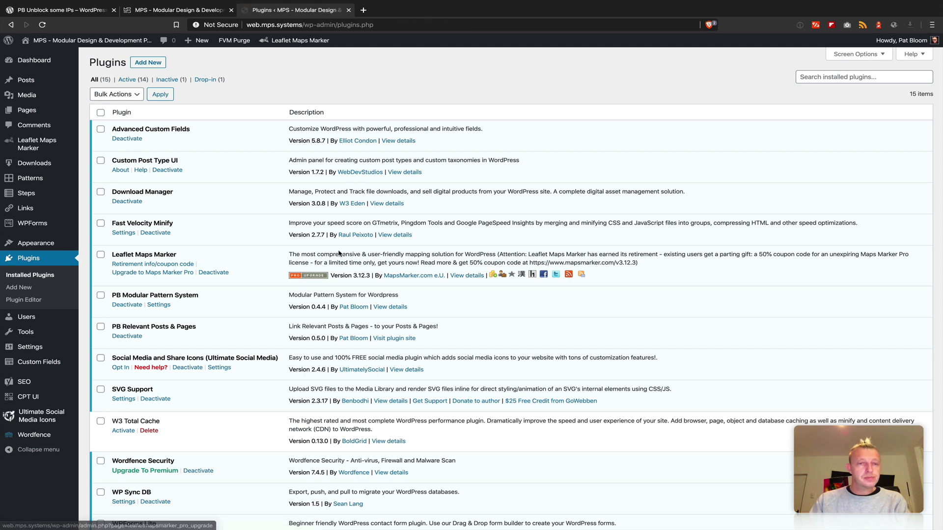
{"action": "left_click", "coordinate": [154, 63]}
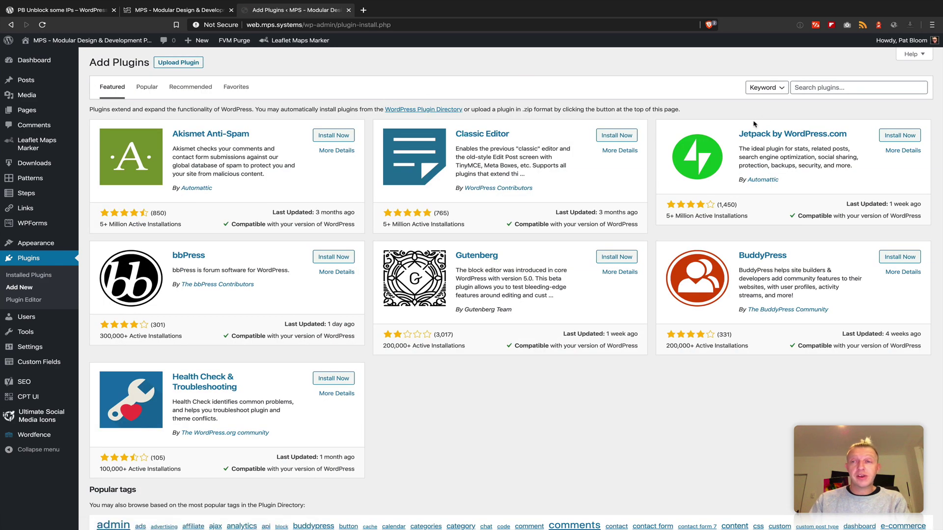
{"action": "left_click", "coordinate": [817, 86]}
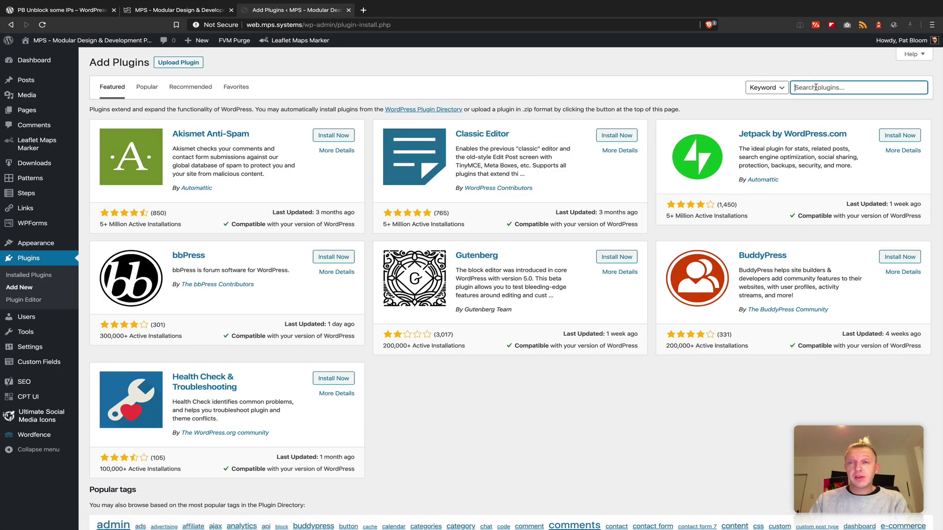
- Search for 'PB Unblock some IPs', install it and activate it
{"action": "type", "text": "PB Unblock some IPs"}
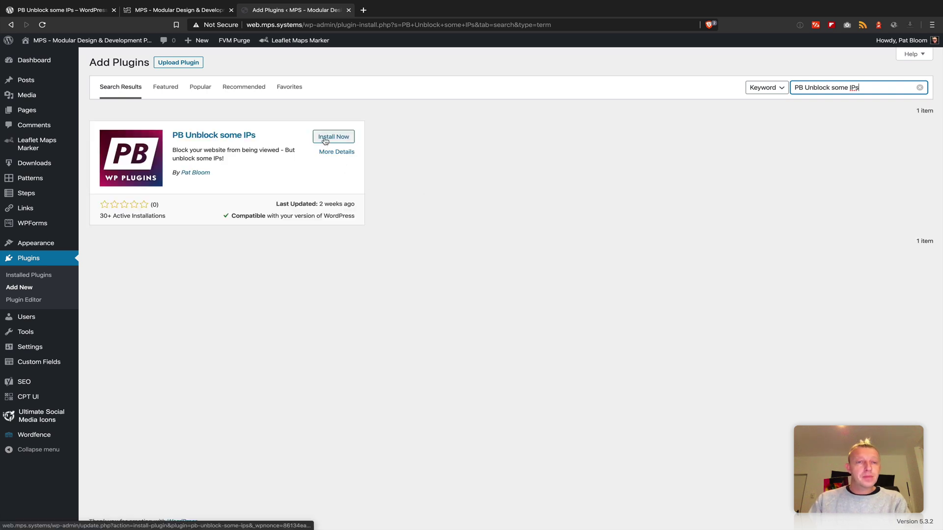
{"action": "left_click", "coordinate": [323, 141]}
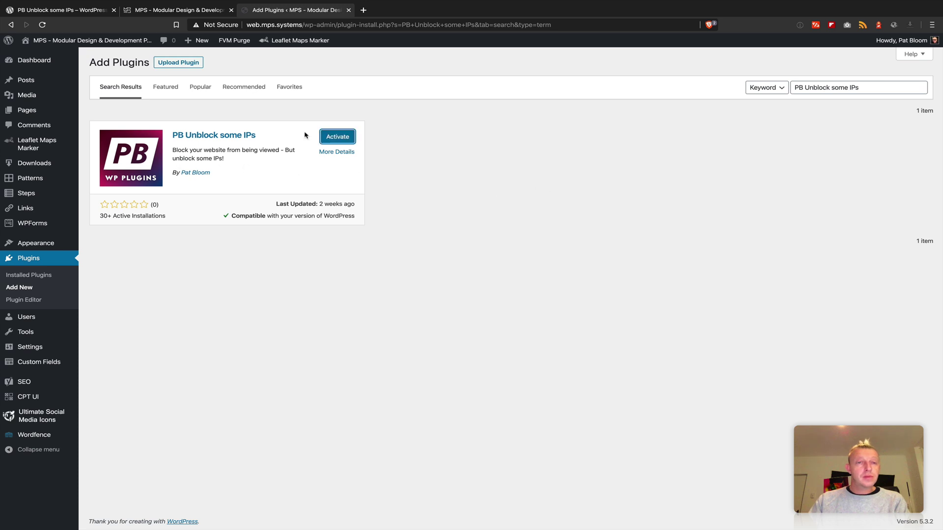
{"action": "left_click", "coordinate": [352, 143]}
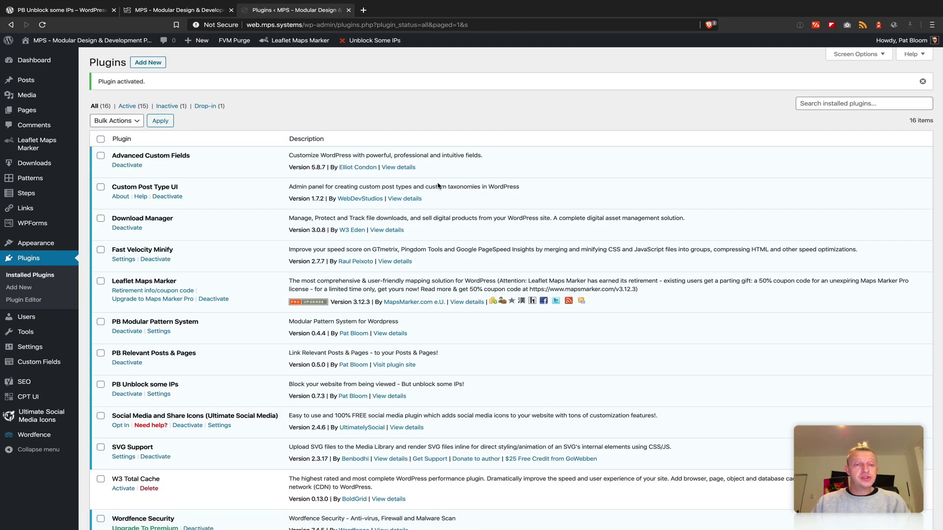
- Open PB Unblock some IPs from the Settings menu in the admin sidebar
{"action": "scroll", "coordinate": [244, 330], "scroll_direction": "down", "scroll_amount": 5}
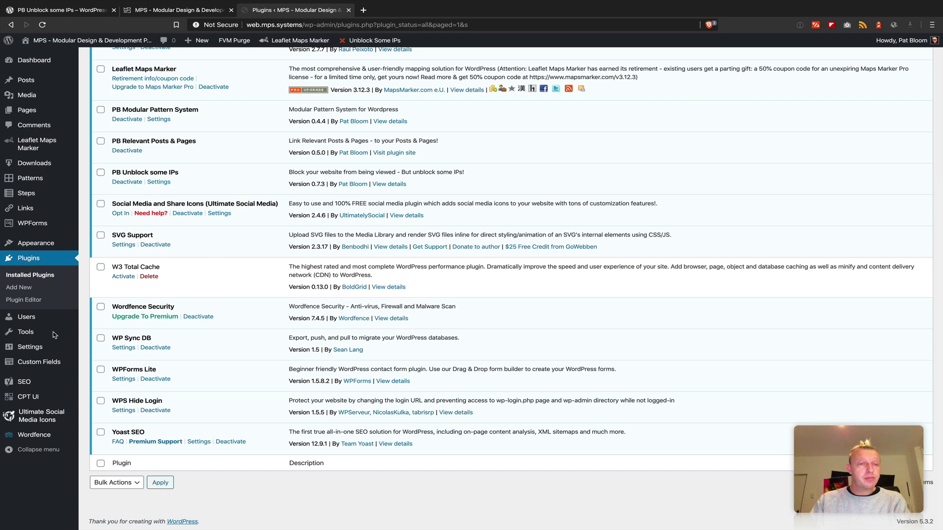
{"action": "mouse_move", "coordinate": [49, 346]}
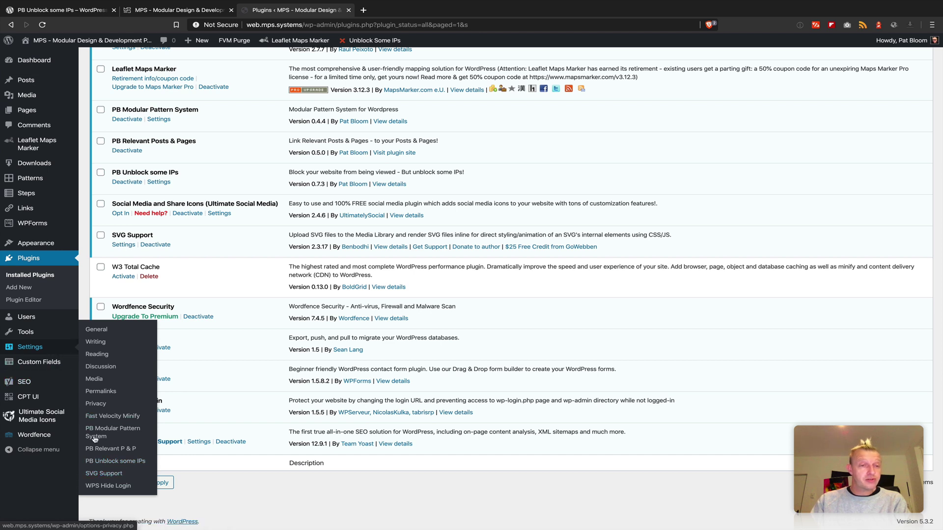
{"action": "left_click", "coordinate": [104, 463]}
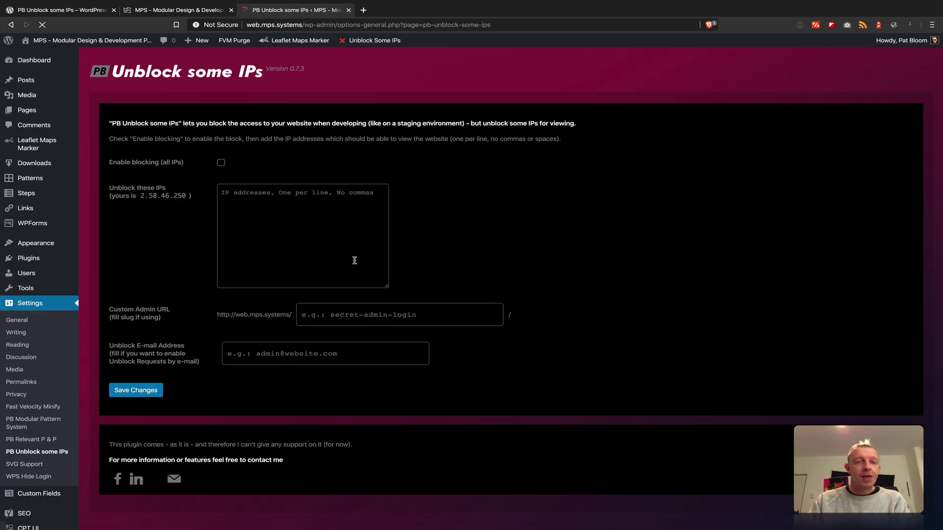
- Tick Enable blocking (all IPs) with the unblock list left empty, and save the changes
{"action": "left_click", "coordinate": [334, 249]}
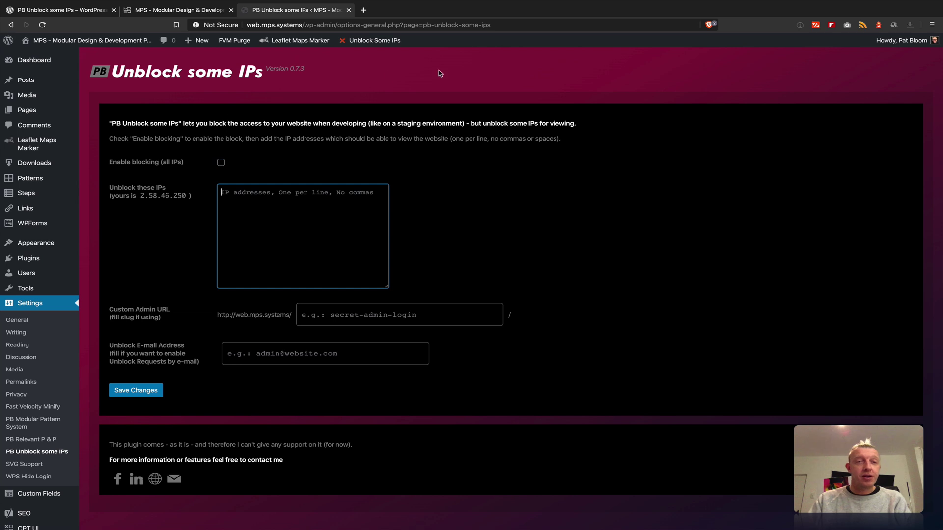
{"action": "scroll", "coordinate": [492, 206], "scroll_direction": "down", "scroll_amount": 2}
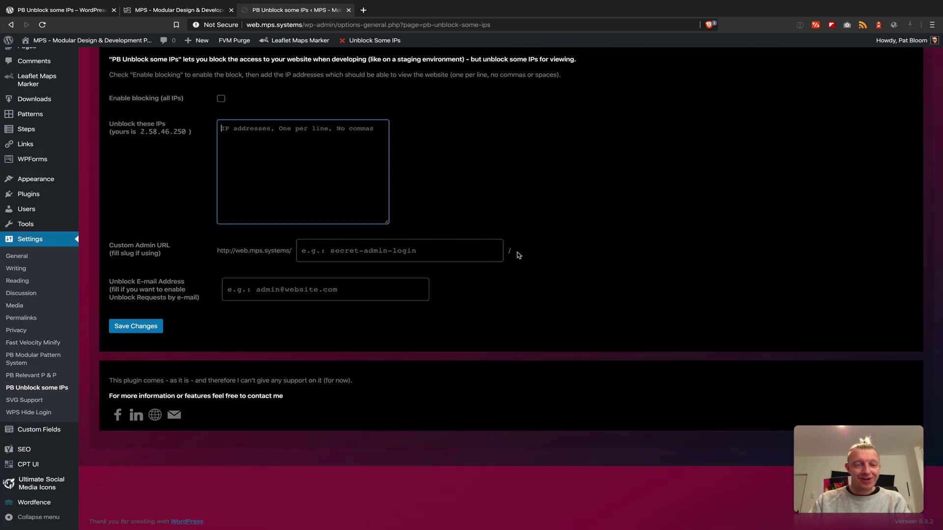
{"action": "scroll", "coordinate": [518, 256], "scroll_direction": "up", "scroll_amount": 2}
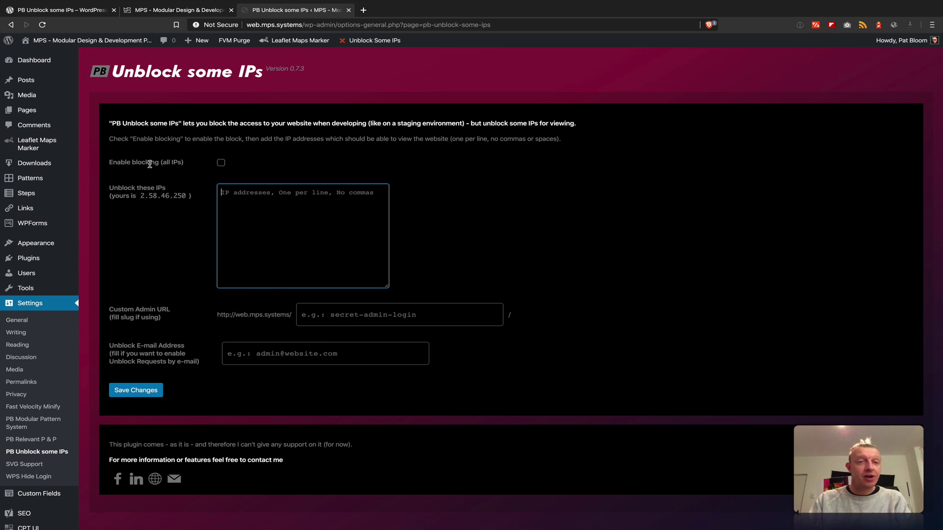
{"action": "left_click", "coordinate": [221, 163]}
{"action": "left_click", "coordinate": [124, 396]}
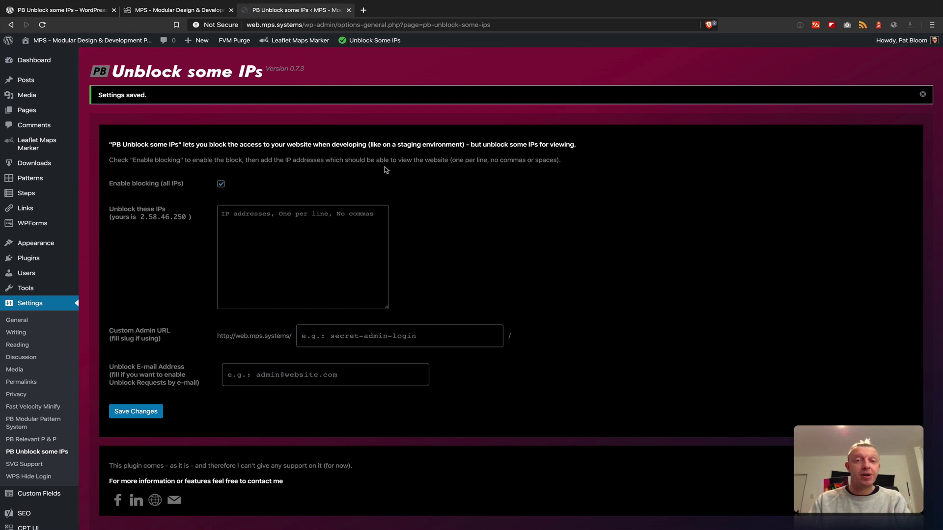
{"action": "left_click", "coordinate": [140, 11]}
- Reload the MPS site to confirm the Page not found block and inspect the 404 page's source
{"action": "key", "text": "super+r"}
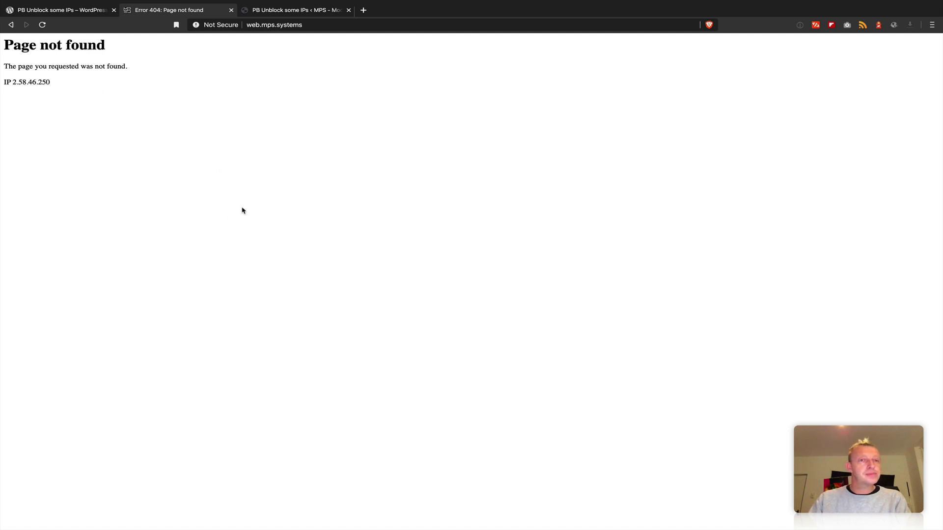
{"action": "left_click_drag", "start_coordinate": [54, 56], "coordinate": [276, 174]}
{"action": "left_click", "coordinate": [276, 175]}
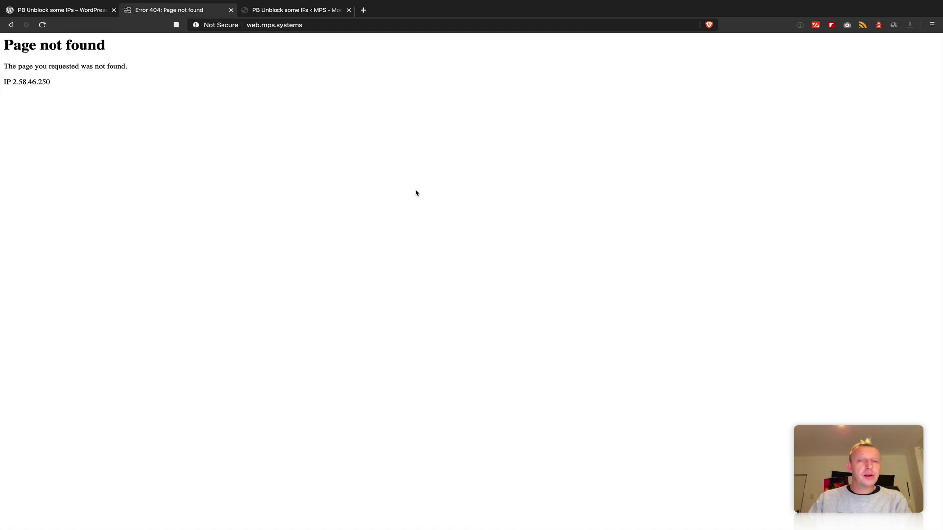
{"action": "right_click", "coordinate": [431, 191]}
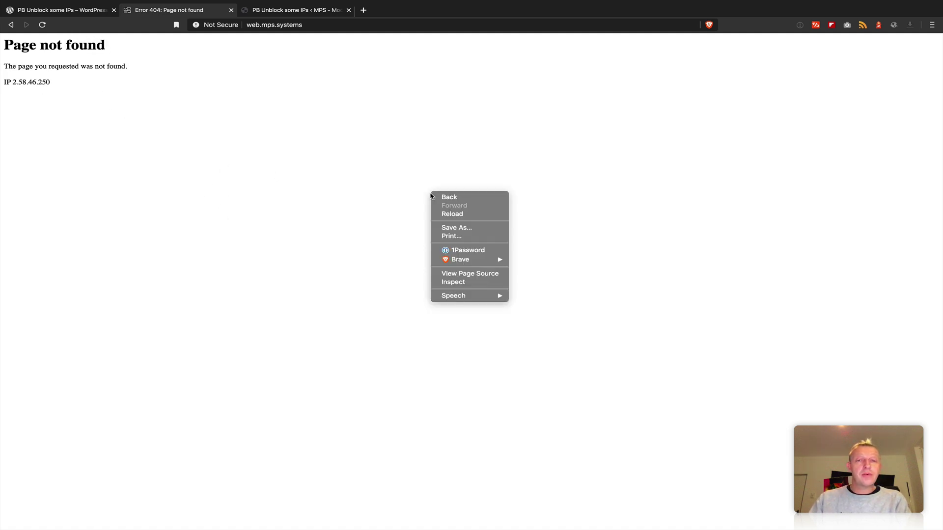
{"action": "left_click", "coordinate": [470, 274]}
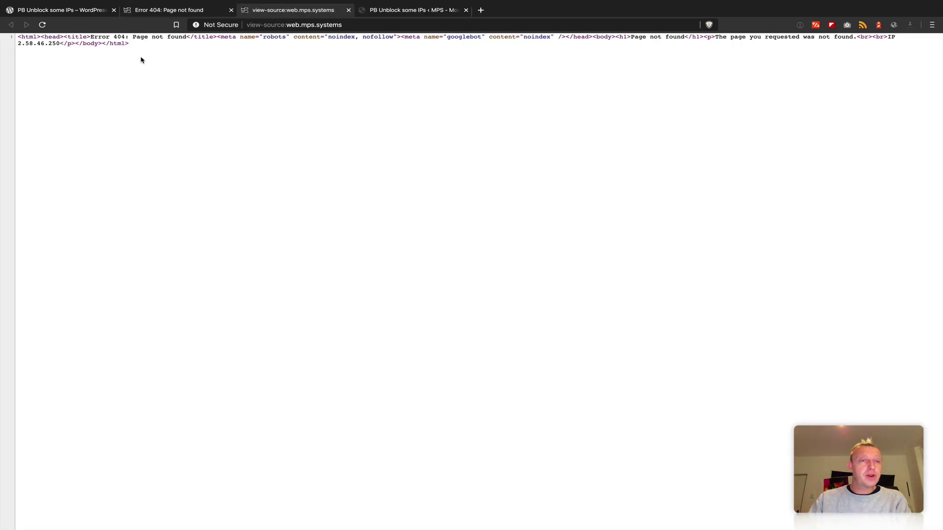
{"action": "left_click_drag", "start_coordinate": [294, 57], "coordinate": [345, 58]}
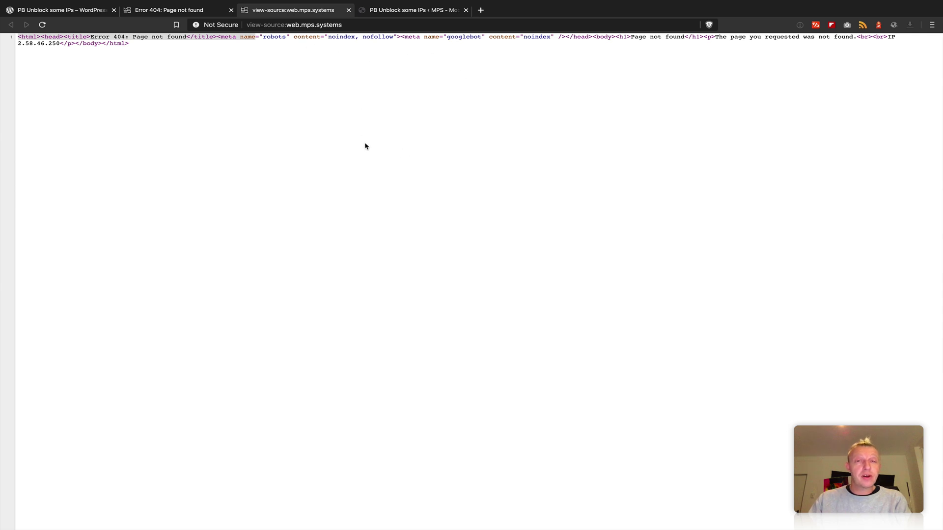
{"action": "key", "text": "super+w"}
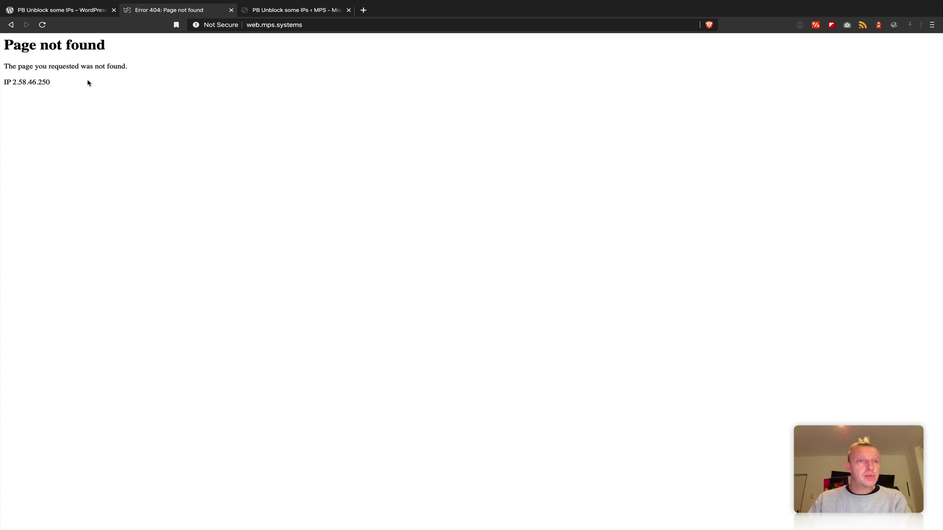
- Select the visitor IP line shown on the 404 page, then return to the plugin page
{"action": "left_click", "coordinate": [325, 24]}
{"action": "left_click", "coordinate": [350, 86]}
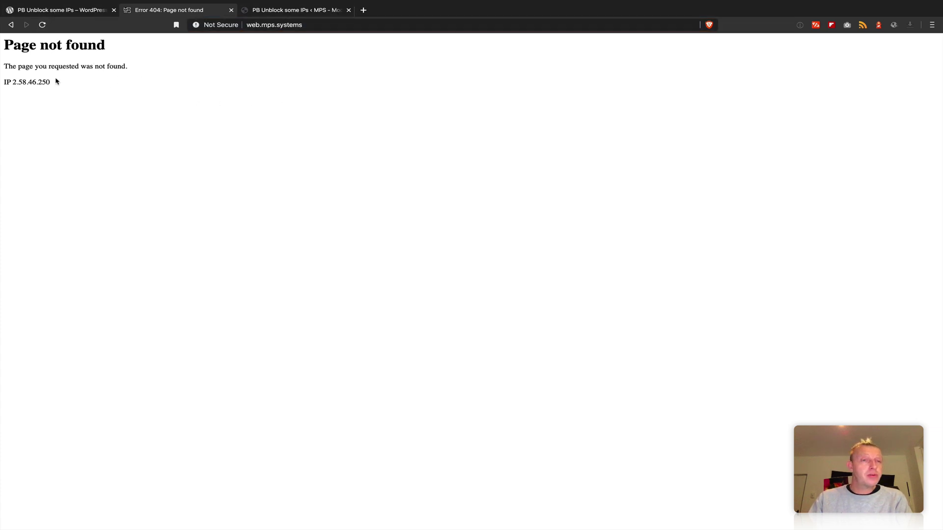
{"action": "left_click_drag", "start_coordinate": [56, 82], "coordinate": [17, 83]}
{"action": "left_click", "coordinate": [49, 125]}
{"action": "left_click", "coordinate": [53, 96]}
{"action": "left_click", "coordinate": [12, 84]}
{"action": "left_click", "coordinate": [16, 83]}
{"action": "left_click", "coordinate": [59, 89]}
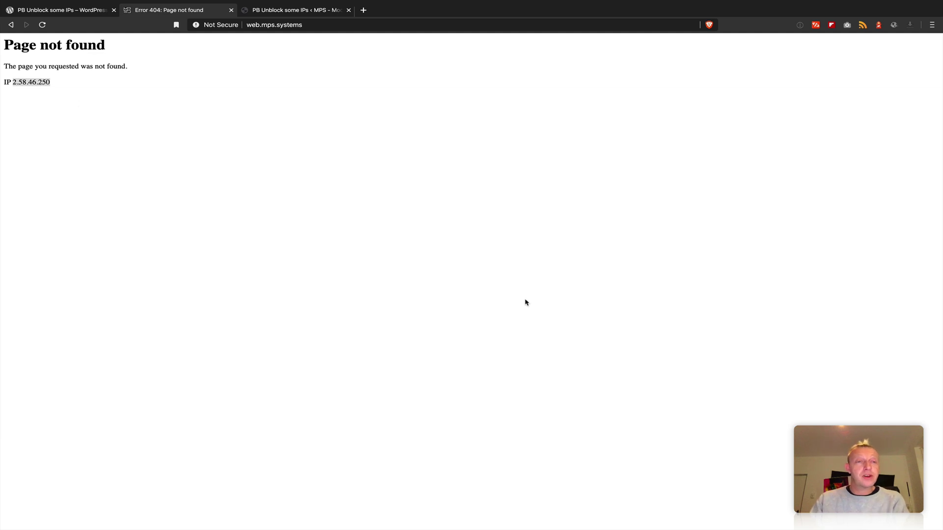
{"action": "left_click_drag", "start_coordinate": [55, 83], "coordinate": [126, 91]}
{"action": "left_click", "coordinate": [28, 86]}
{"action": "left_click", "coordinate": [120, 95]}
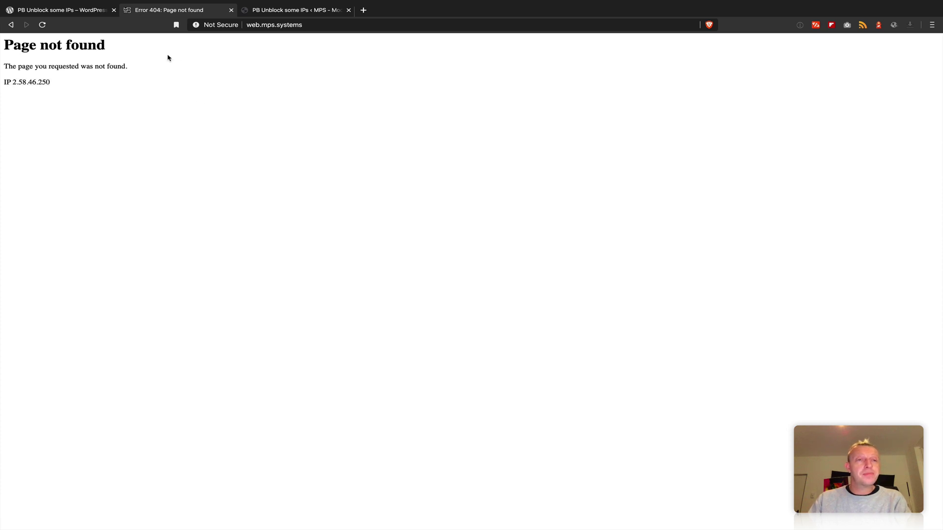
{"action": "left_click", "coordinate": [90, 11]}
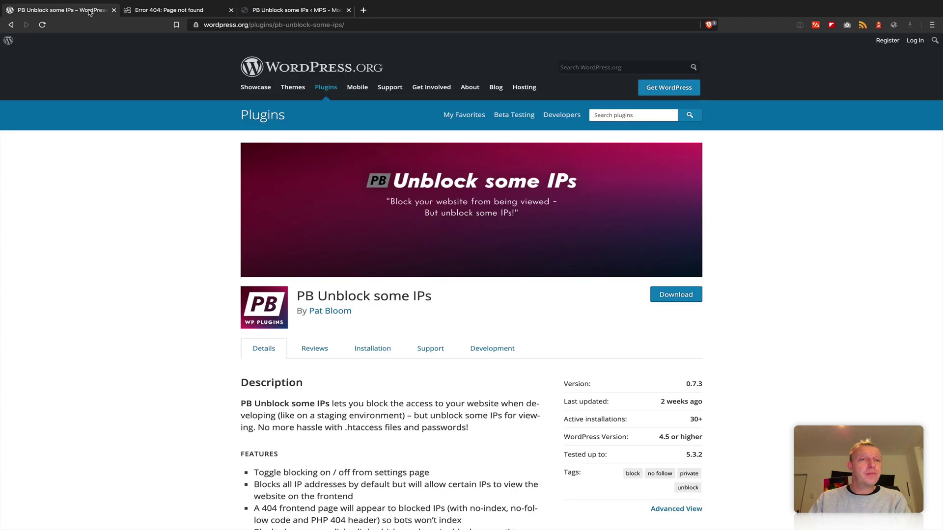
- Enter the site owner's e-mail address as the Unblock E-mail Address and save the settings
{"action": "left_click", "coordinate": [281, 12]}
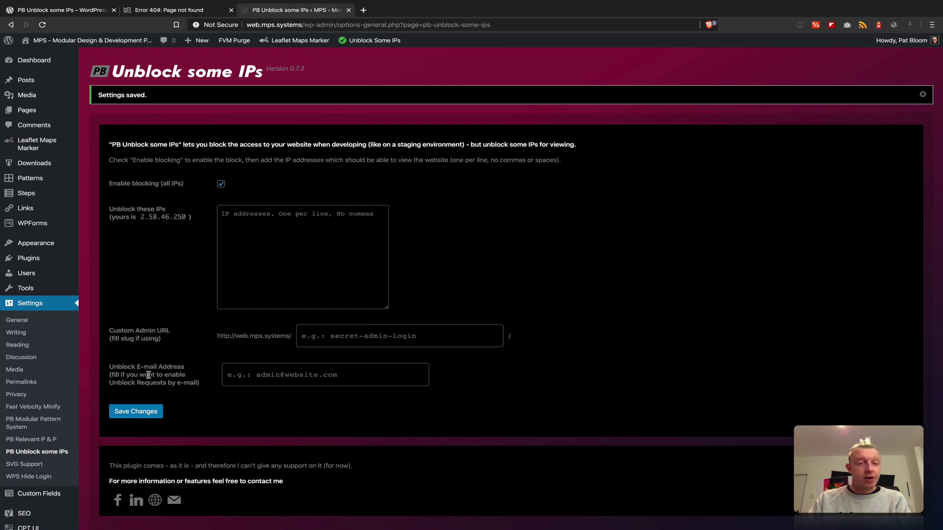
{"action": "left_click", "coordinate": [263, 378]}
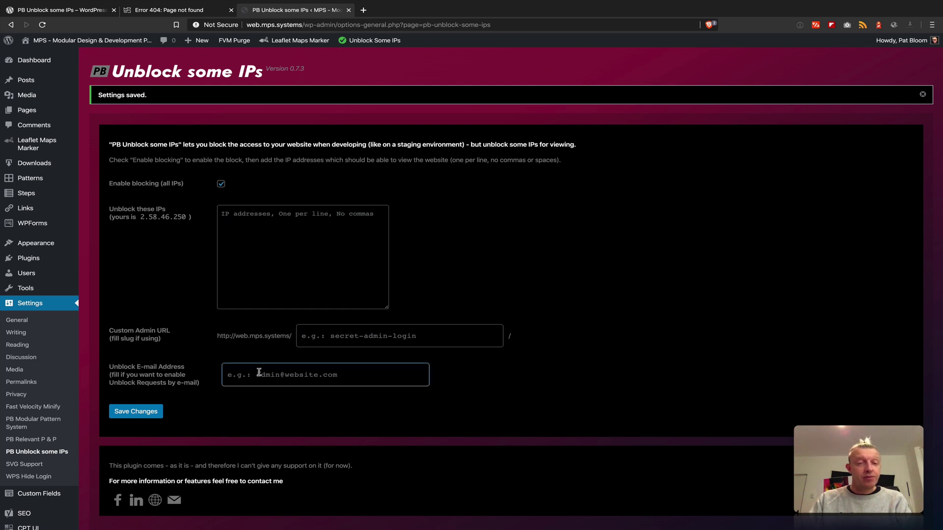
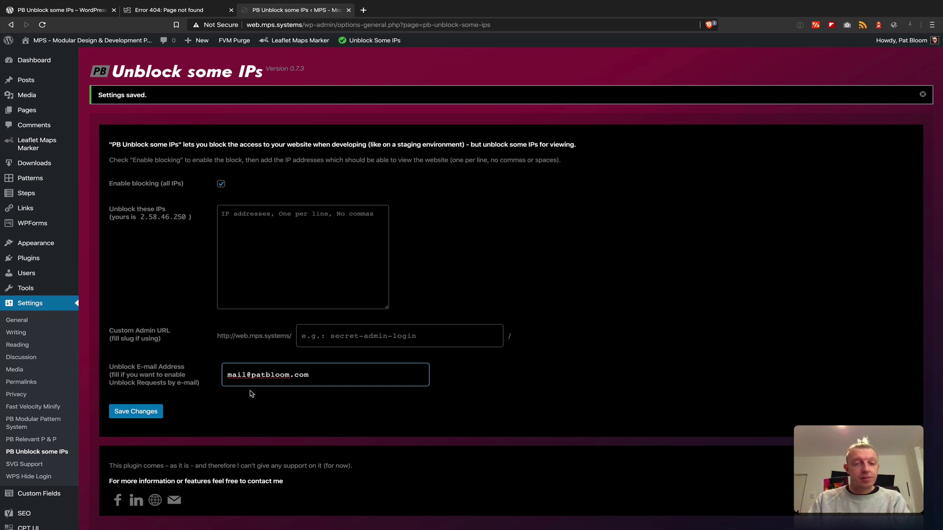
{"action": "left_click", "coordinate": [134, 413]}
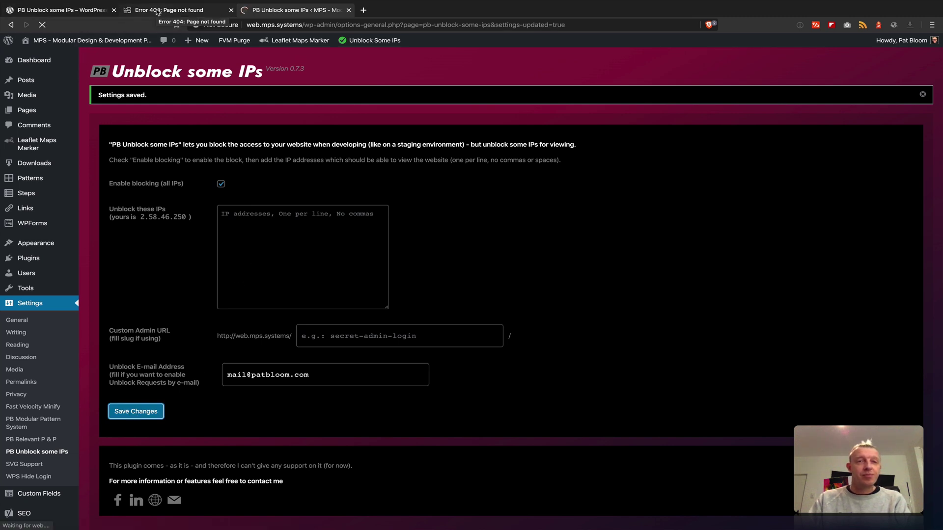
- Check the blocked site's 404 page for the new Send request to Unblock link
{"action": "left_click", "coordinate": [156, 11]}
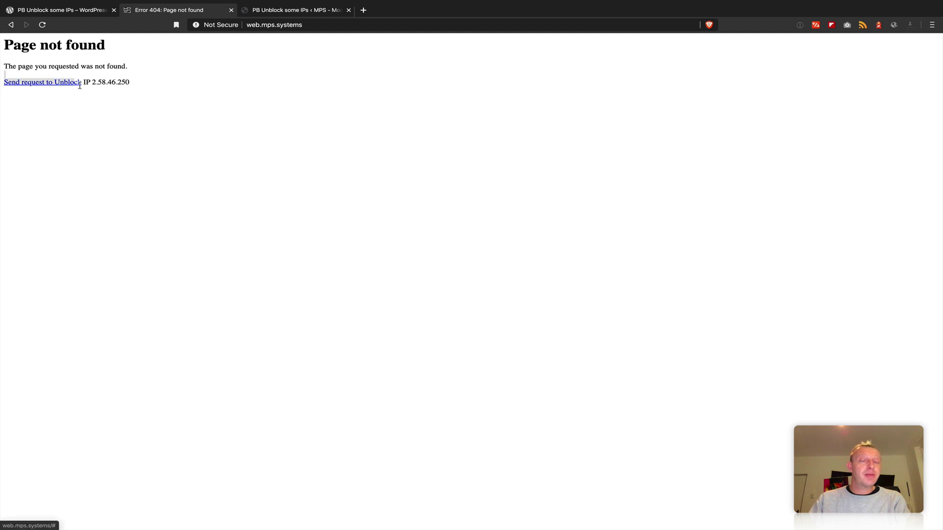
{"action": "left_click_drag", "start_coordinate": [130, 82], "coordinate": [121, 83]}
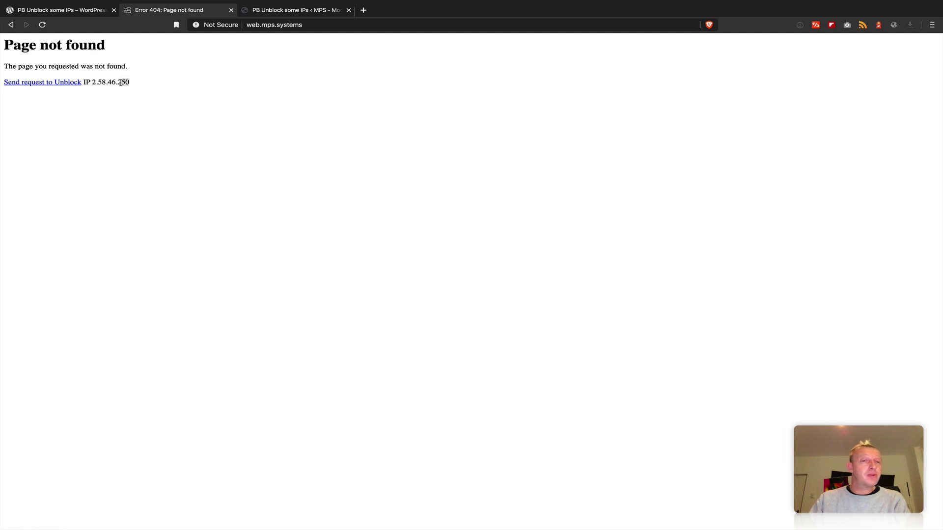
{"action": "left_click", "coordinate": [274, 11]}
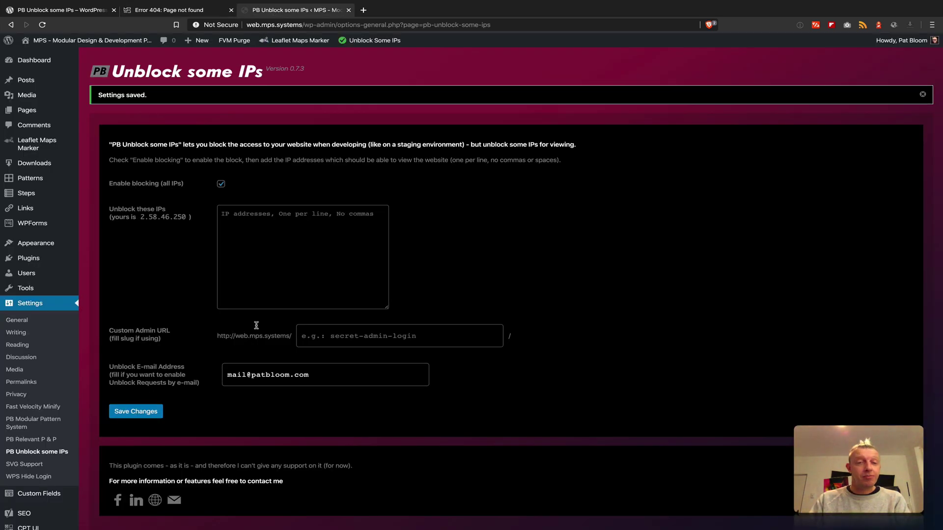
{"action": "left_click", "coordinate": [183, 10]}
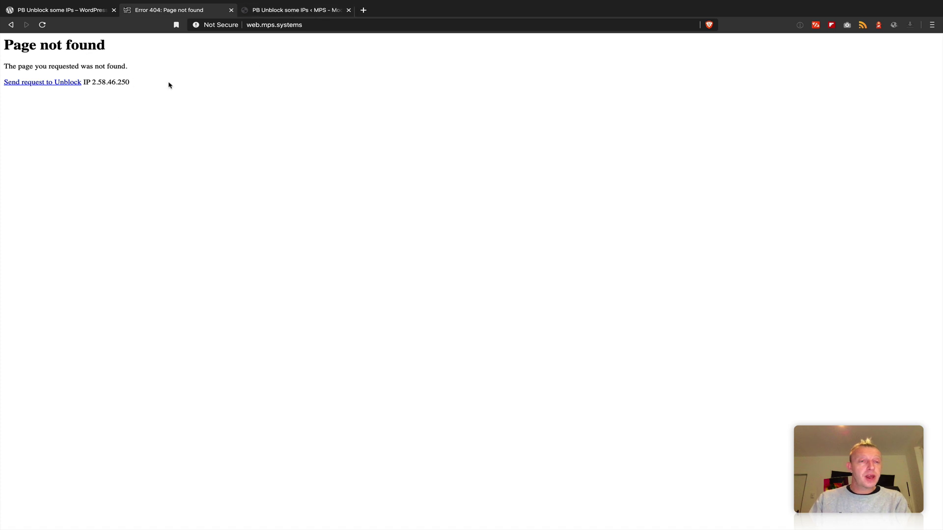
- Select the IP on the 404 page, then copy your own IP from the plugin settings
{"action": "left_click", "coordinate": [308, 26]}
{"action": "left_click_drag", "start_coordinate": [138, 82], "coordinate": [94, 83]}
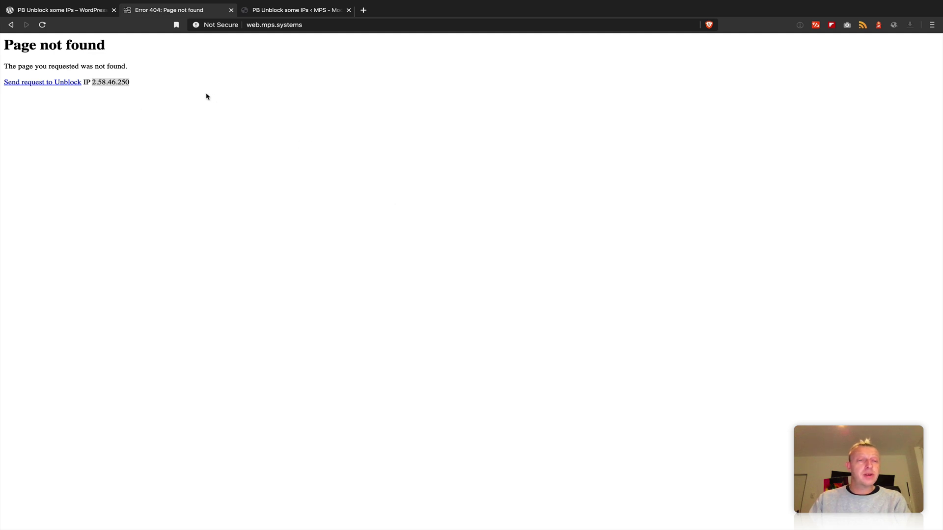
{"action": "left_click", "coordinate": [303, 12]}
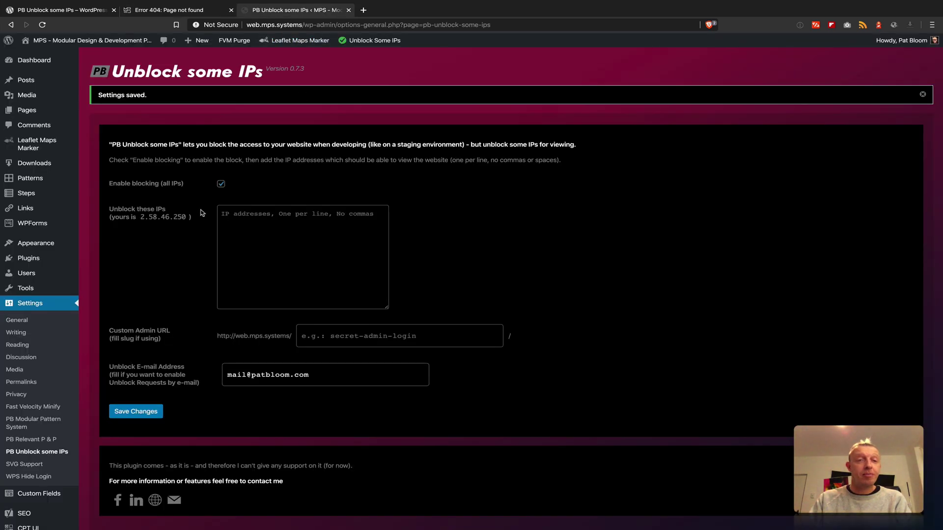
{"action": "left_click_drag", "start_coordinate": [140, 218], "coordinate": [187, 218]}
{"action": "key", "text": "ctrl+c"}
- Paste 2.58.46.250 into Unblock these IPs and save the changes
{"action": "left_click", "coordinate": [322, 241]}
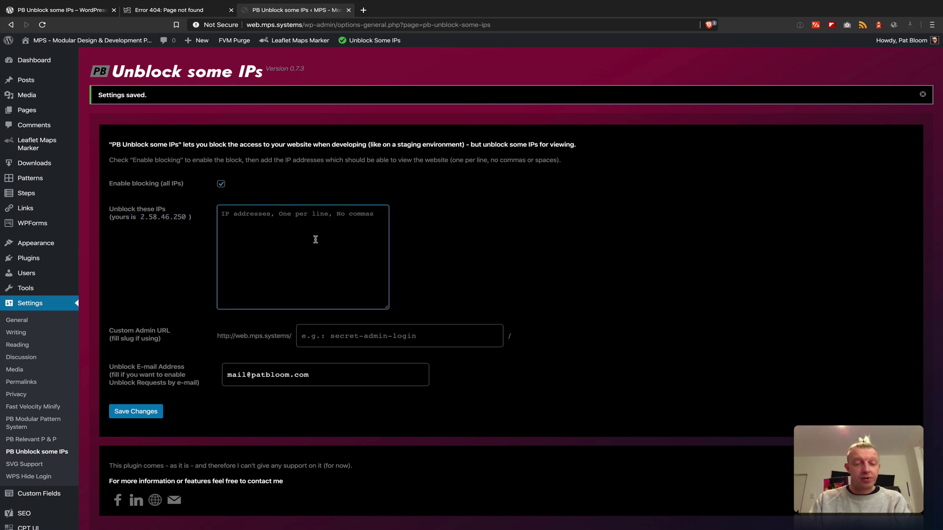
{"action": "key", "text": "ctrl+v"}
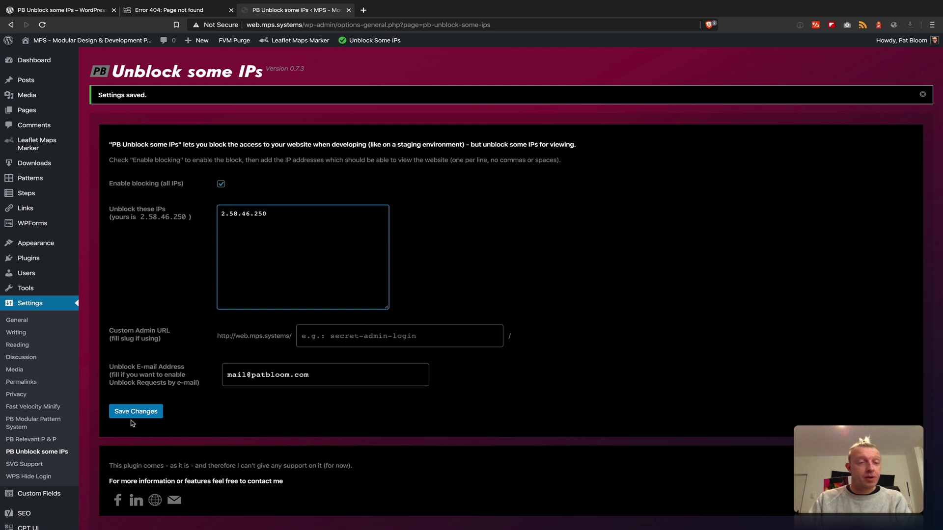
{"action": "left_click", "coordinate": [132, 414]}
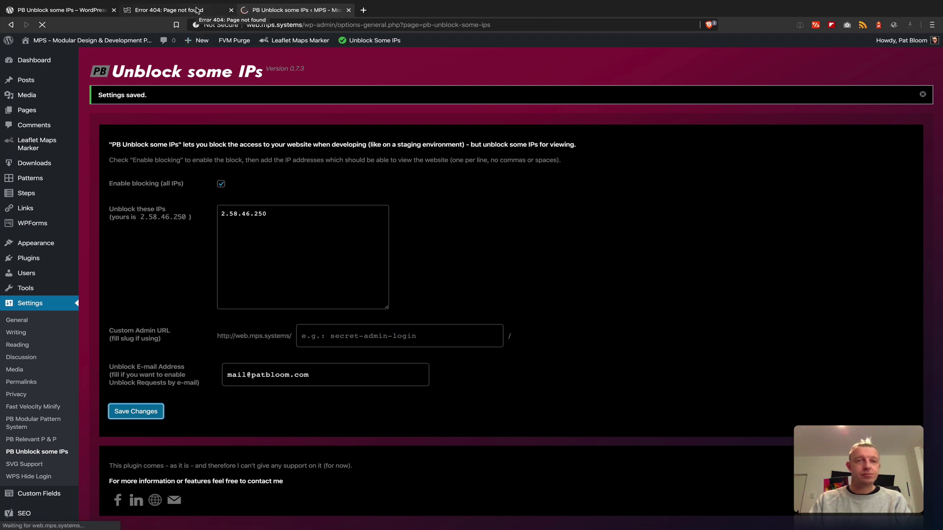
- Reload the MPS front page to confirm it now loads, then return to the plugin settings
{"action": "left_click", "coordinate": [197, 10]}
{"action": "key", "text": "ctrl+r"}
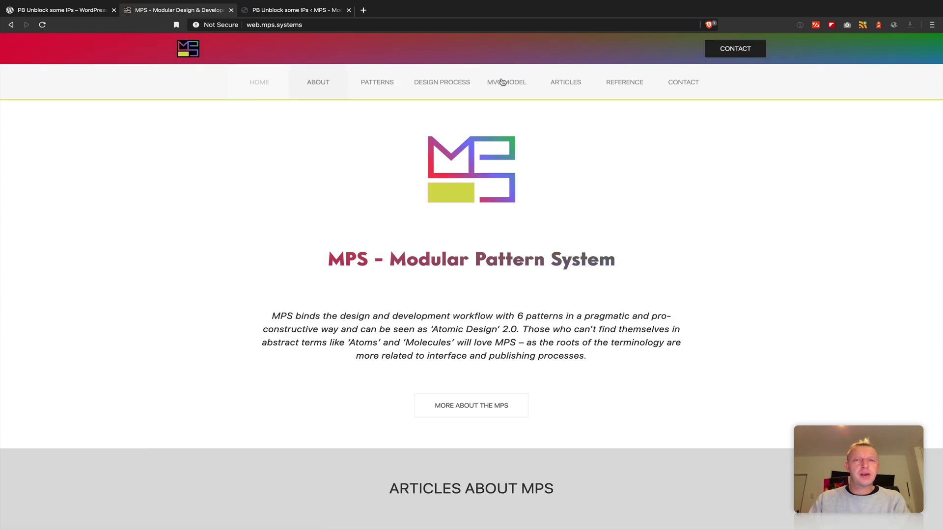
{"action": "scroll", "coordinate": [264, 242], "scroll_direction": "down", "scroll_amount": 7}
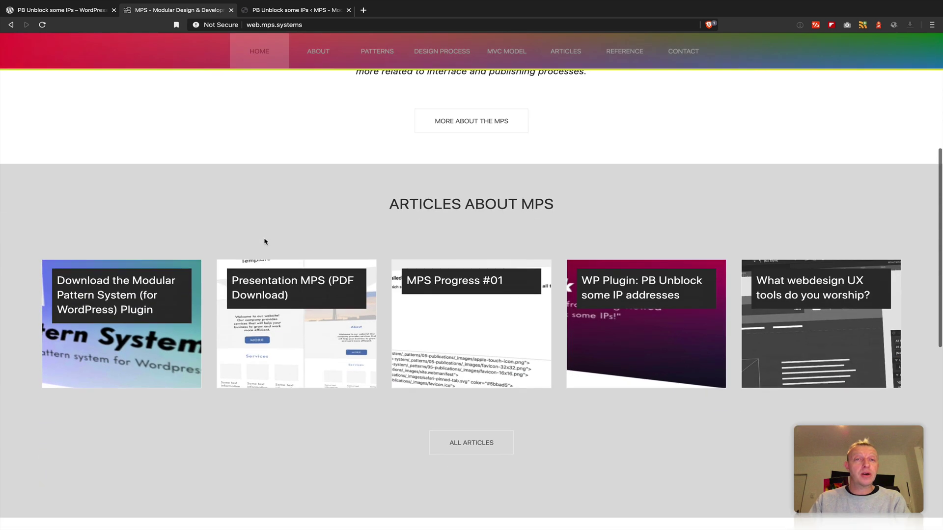
{"action": "scroll", "coordinate": [264, 242], "scroll_direction": "up", "scroll_amount": 5}
{"action": "scroll", "coordinate": [265, 242], "scroll_direction": "up", "scroll_amount": 3}
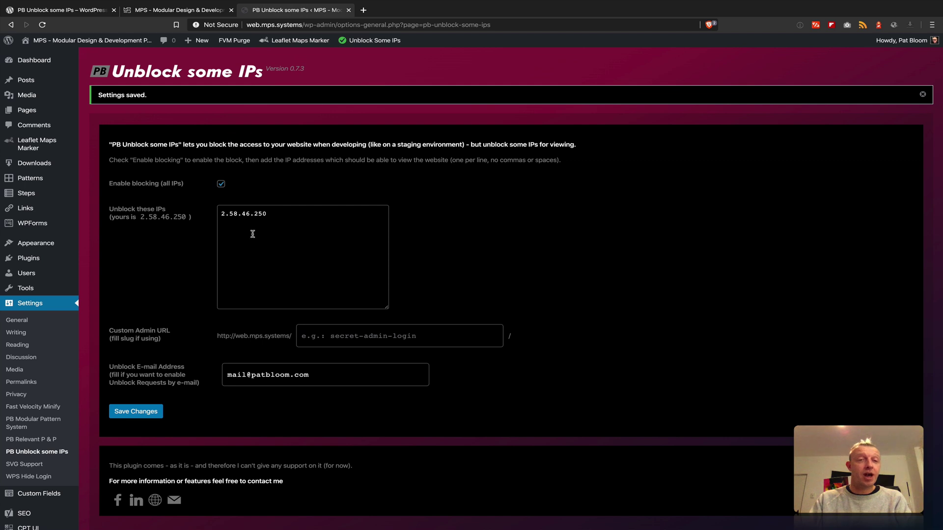
{"action": "left_click", "coordinate": [282, 9]}
{"action": "left_click", "coordinate": [294, 217]}
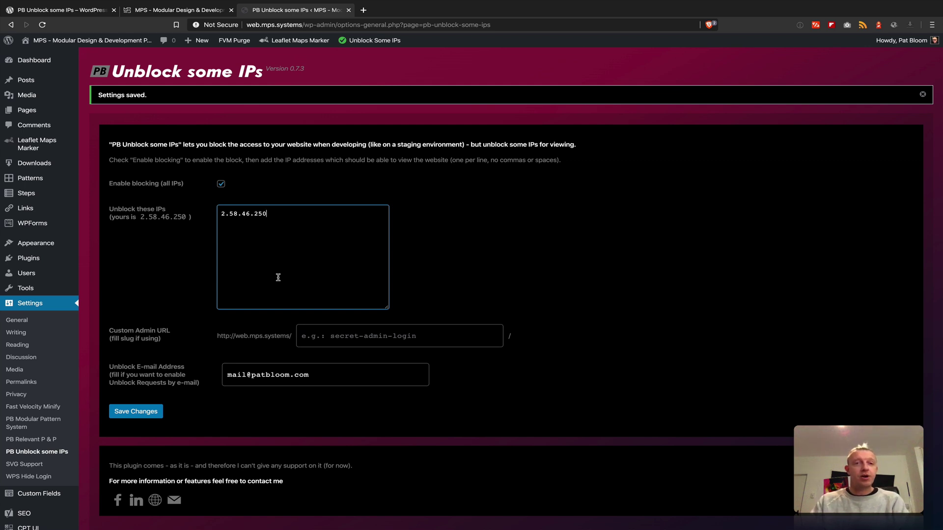
- Untick Enable blocking, save, and confirm the MPS homepage still loads
{"action": "left_click", "coordinate": [221, 185]}
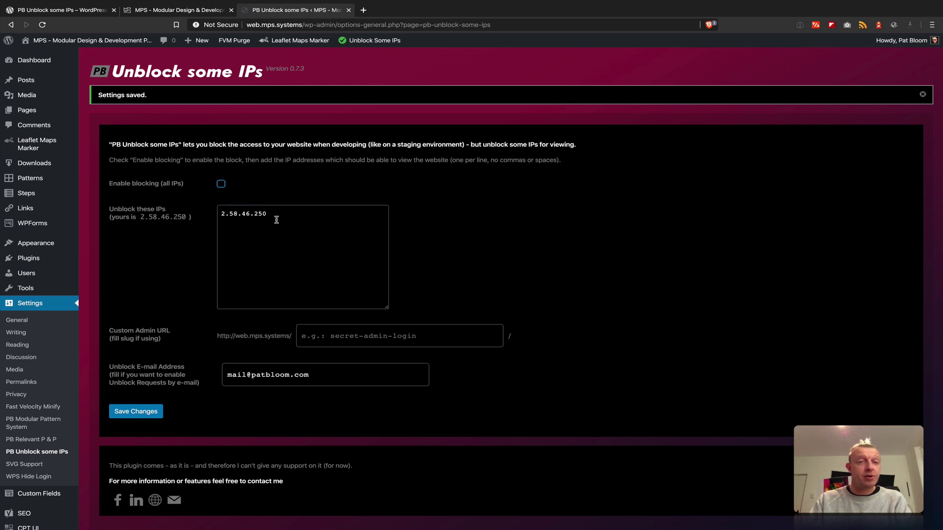
{"action": "left_click", "coordinate": [124, 408]}
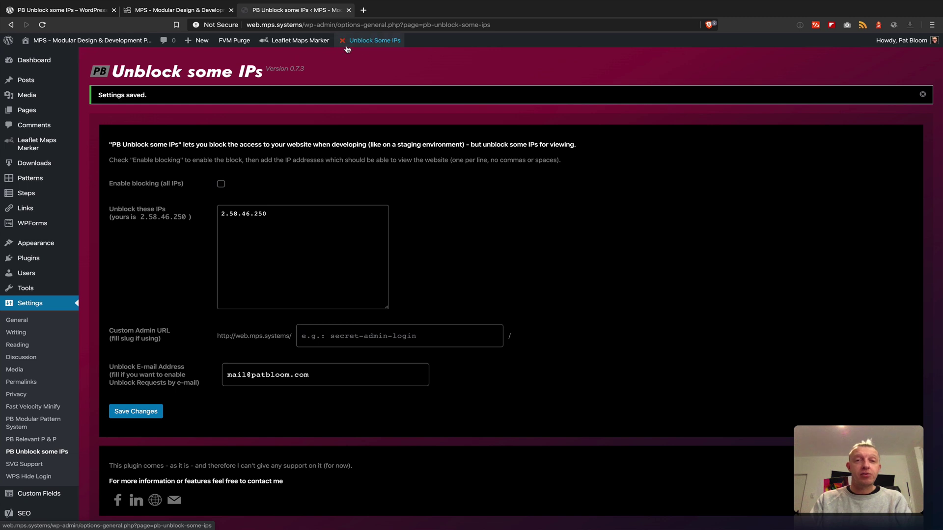
{"action": "left_click", "coordinate": [194, 11]}
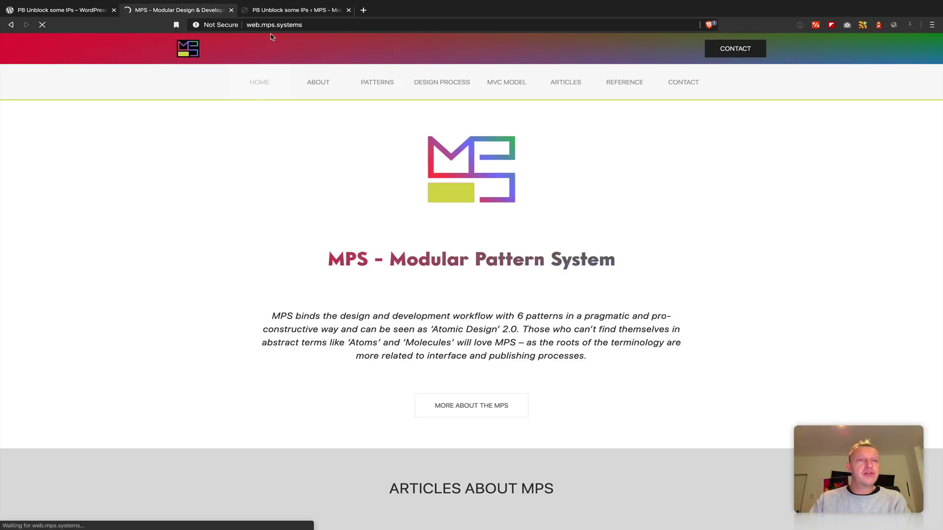
- Delete 2.58.46.250 from the Unblock these IPs list
{"action": "left_click", "coordinate": [278, 10]}
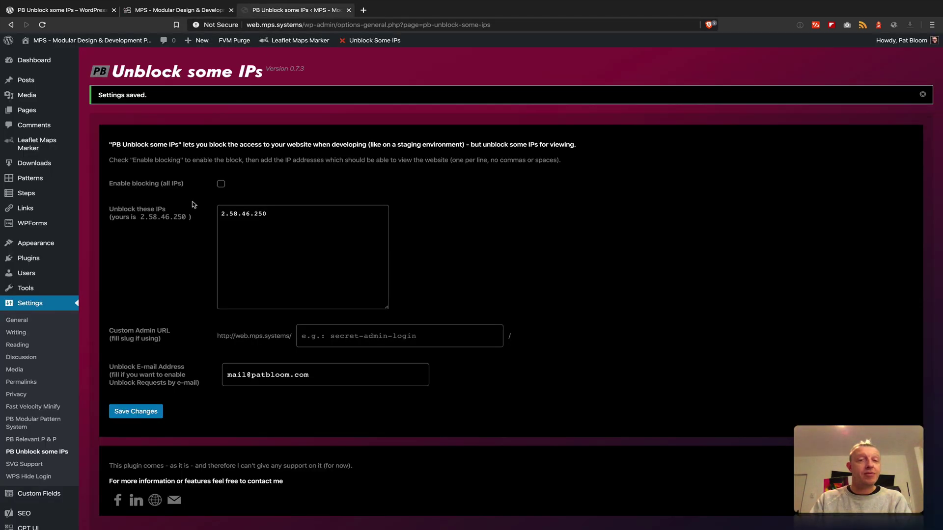
{"action": "left_click_drag", "start_coordinate": [273, 213], "coordinate": [160, 208]}
{"action": "key", "text": "BackSpace"}
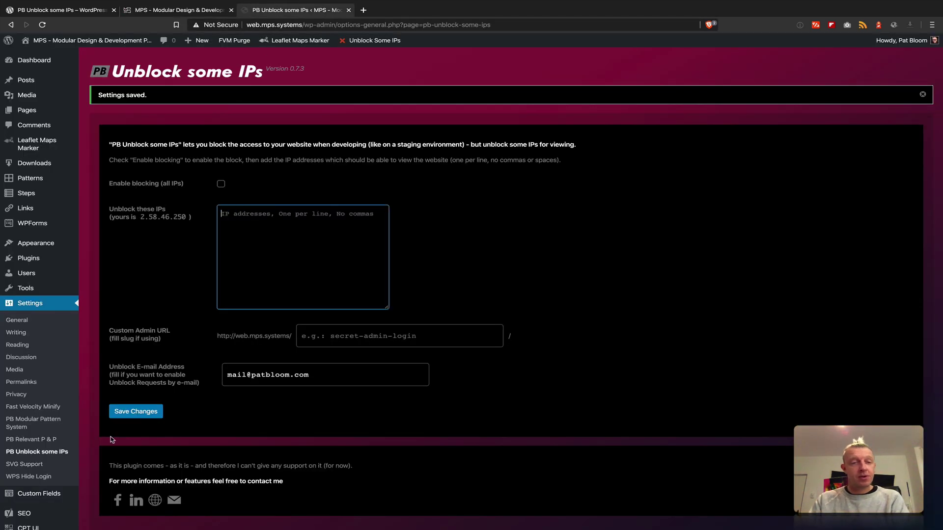
- Save the emptied IP whitelist and reload the public site's home page
{"action": "left_click", "coordinate": [135, 411]}
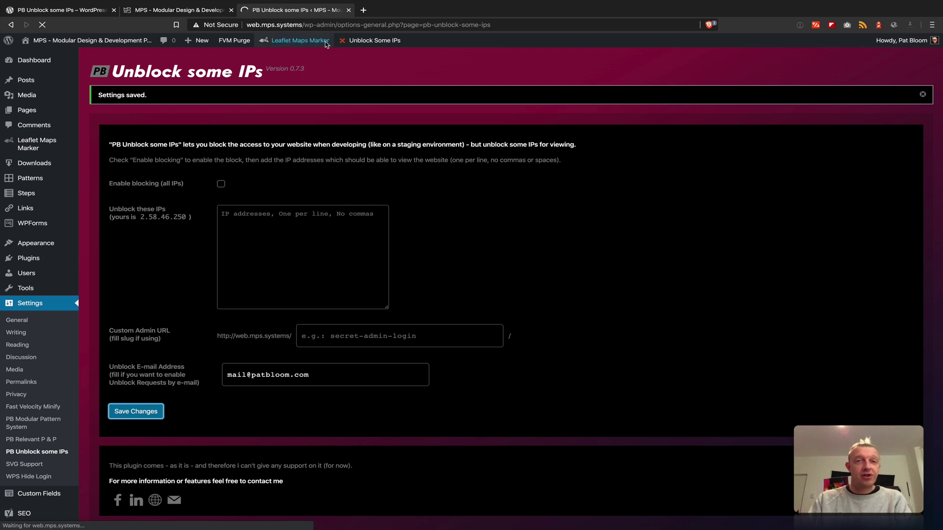
{"action": "left_click", "coordinate": [222, 10]}
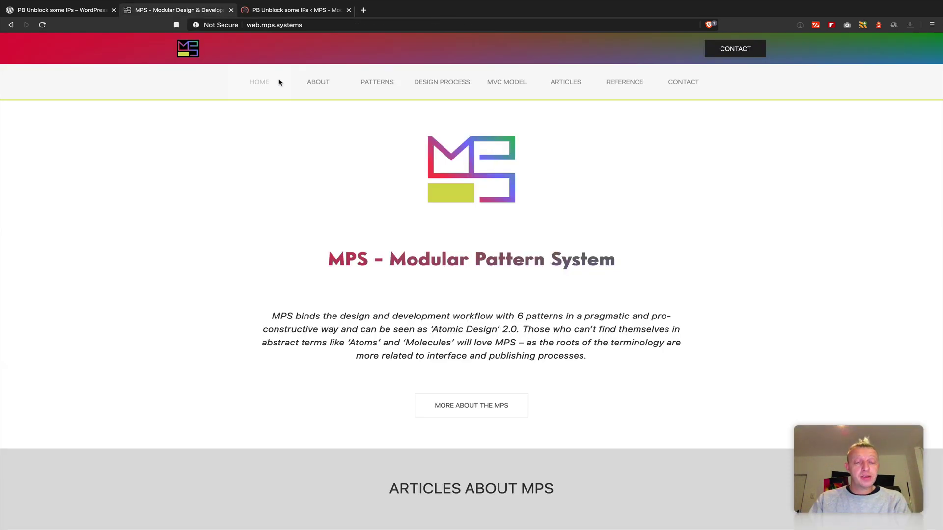
{"action": "key", "text": "super+r"}
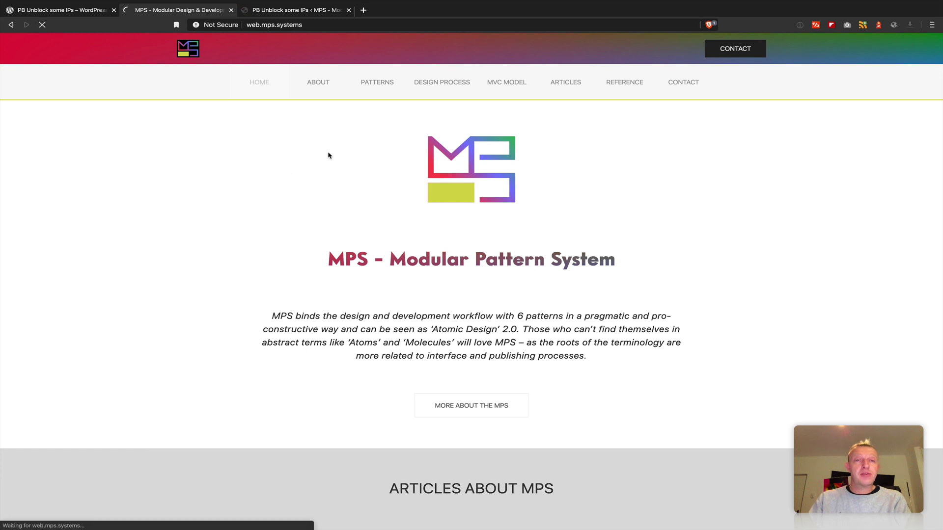
- Tick 'Enable blocking (all IPs)', save, and reload the site to see Page not found
{"action": "left_click", "coordinate": [285, 10]}
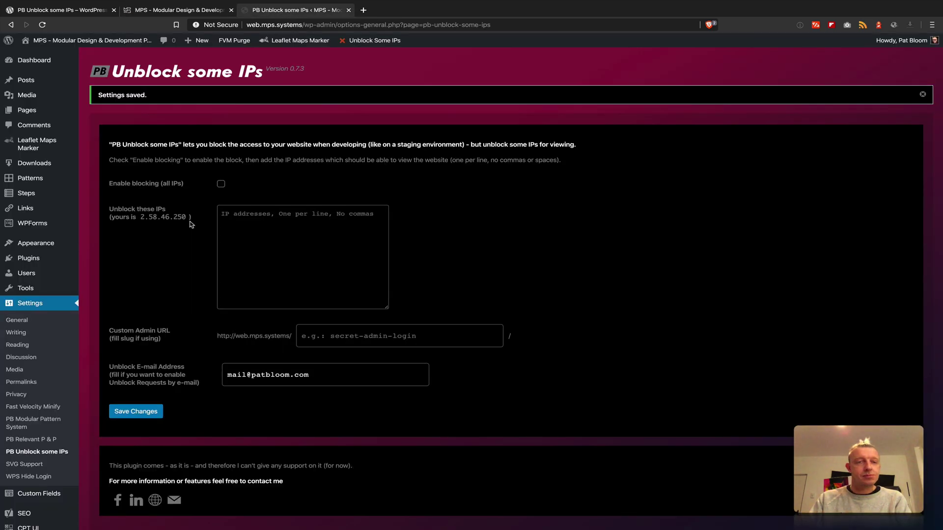
{"action": "left_click", "coordinate": [221, 185]}
{"action": "left_click", "coordinate": [143, 412]}
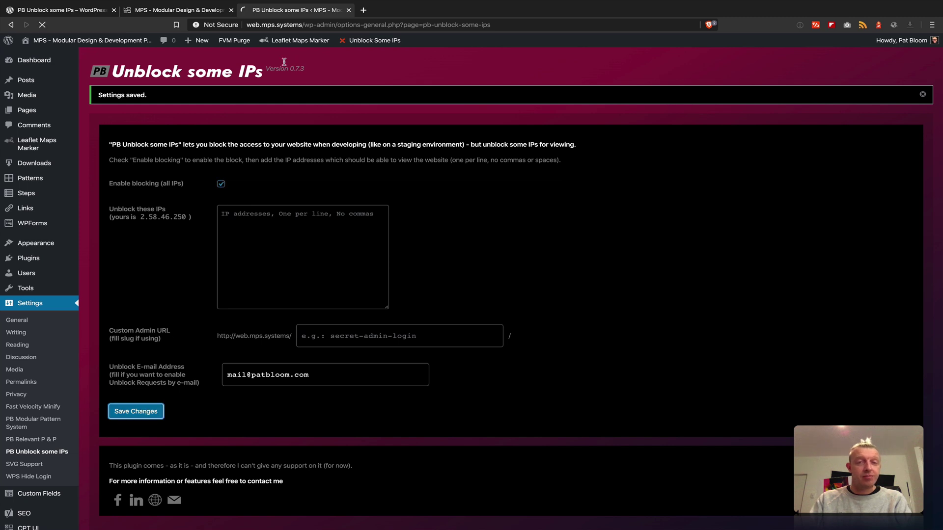
{"action": "left_click", "coordinate": [201, 10]}
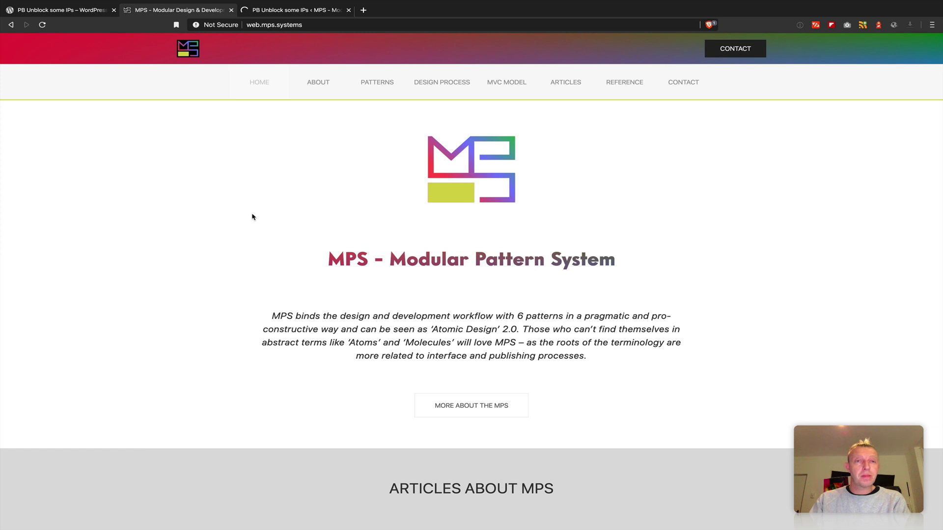
{"action": "key", "text": "super+r"}
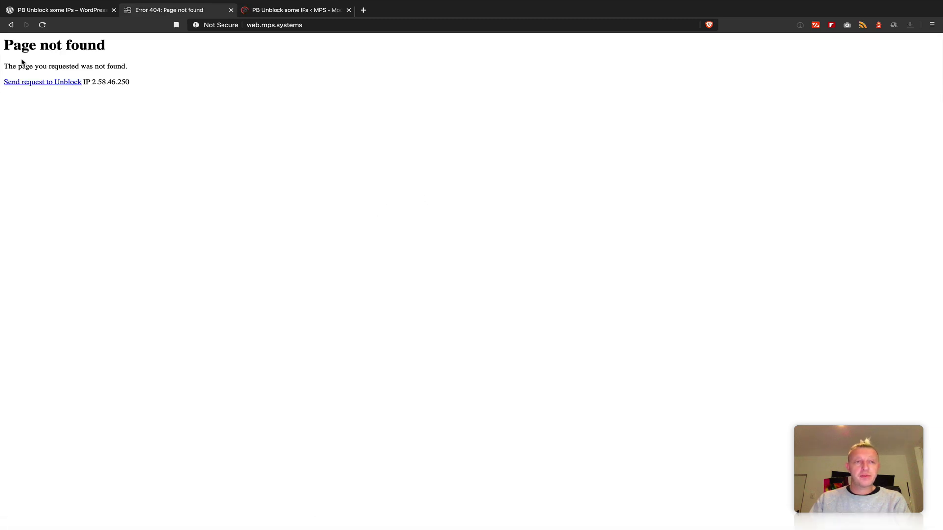
- Paste 2.58.46.250 into the unblocked IP list and save it
{"action": "left_click", "coordinate": [287, 12]}
{"action": "left_click", "coordinate": [277, 230]}
{"action": "type", "text": "2.58.46.250"}
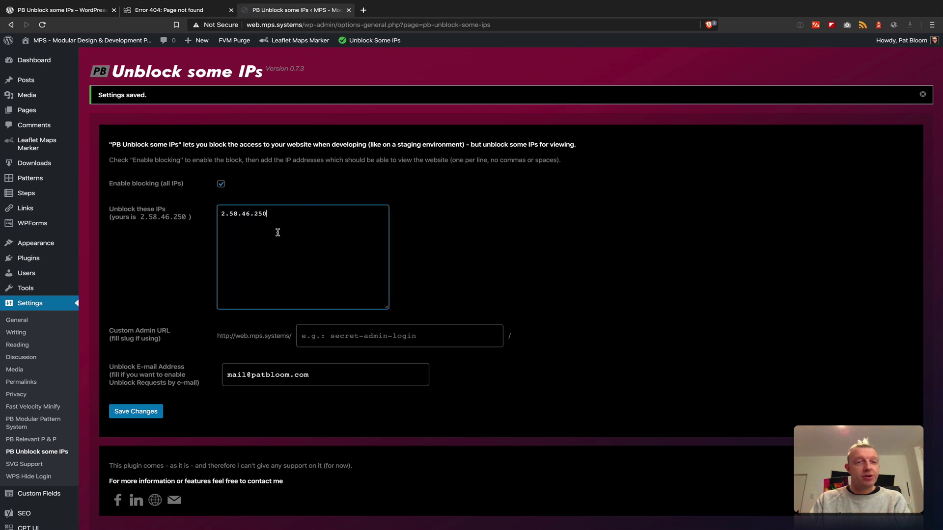
{"action": "left_click", "coordinate": [124, 417]}
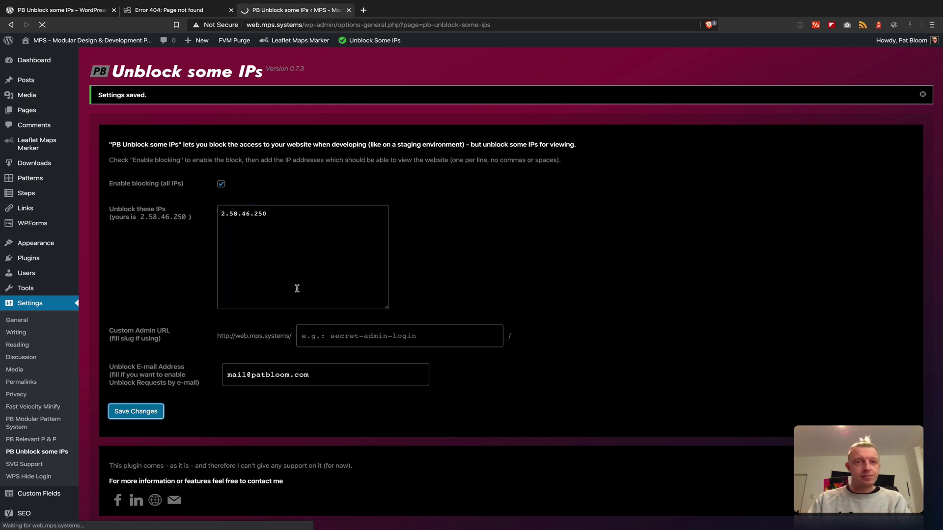
- Add 2.58.46.222 on a second line of the IP list and save both IPs
{"action": "left_click", "coordinate": [282, 237]}
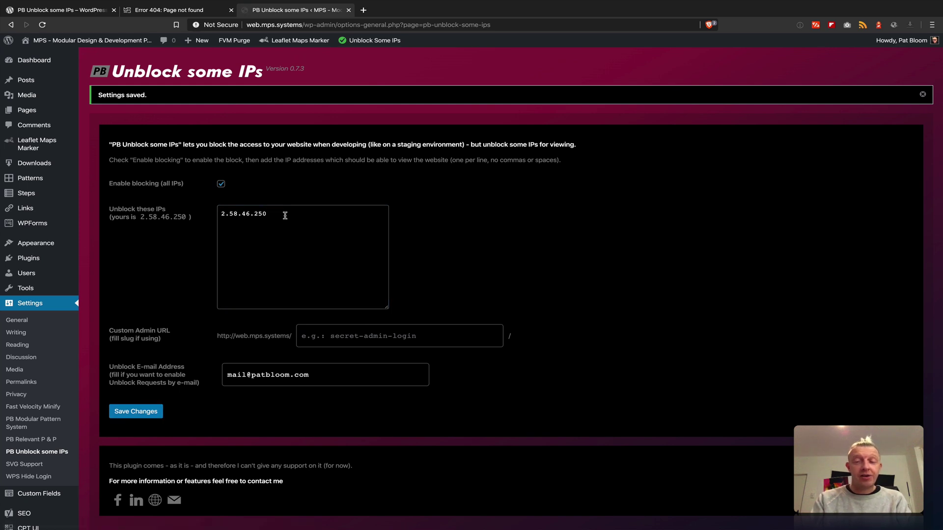
{"action": "left_click", "coordinate": [284, 215]}
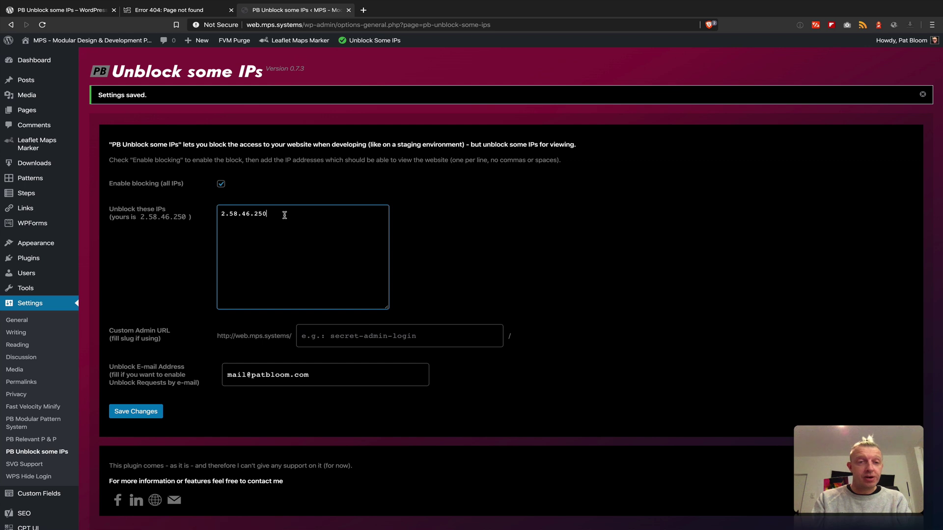
{"action": "key", "text": "Return"}
{"action": "type", "text": "2.58.46.250"}
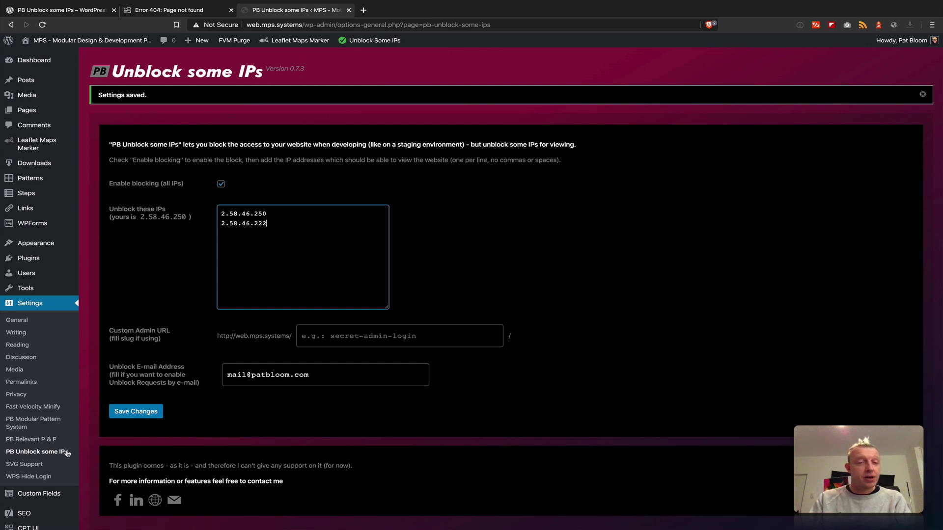
{"action": "left_click", "coordinate": [127, 413]}
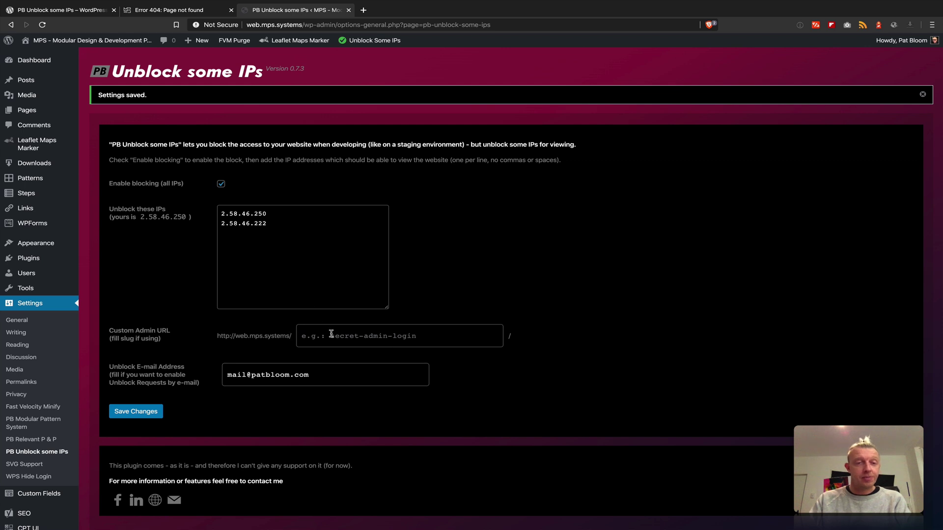
- Check the IP list and custom admin URL field, then go to Plugins > Installed Plugins
{"action": "left_click", "coordinate": [309, 270]}
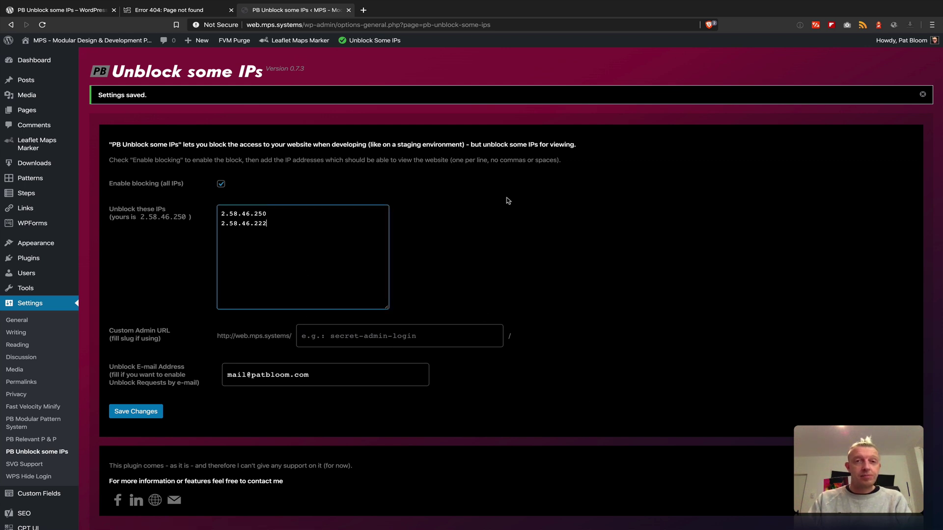
{"action": "left_click", "coordinate": [388, 339]}
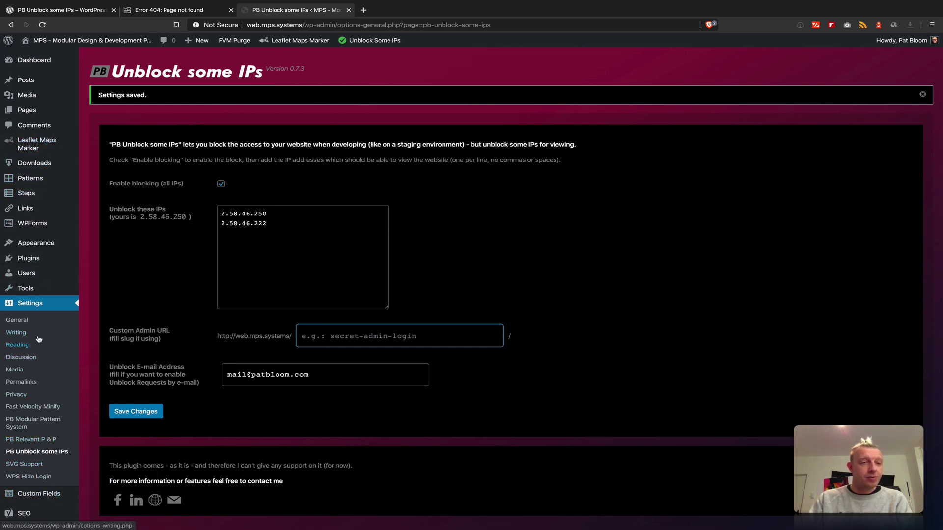
{"action": "mouse_move", "coordinate": [28, 259]}
{"action": "left_click", "coordinate": [93, 261]}
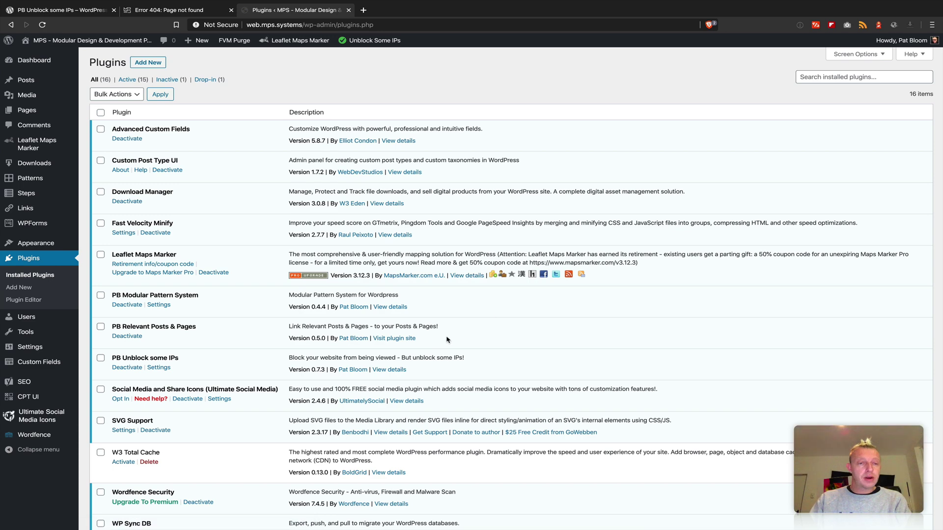
- Scroll the Installed Plugins list down to the WPS Hide Login entry
{"action": "scroll", "coordinate": [442, 344], "scroll_direction": "down", "scroll_amount": 4}
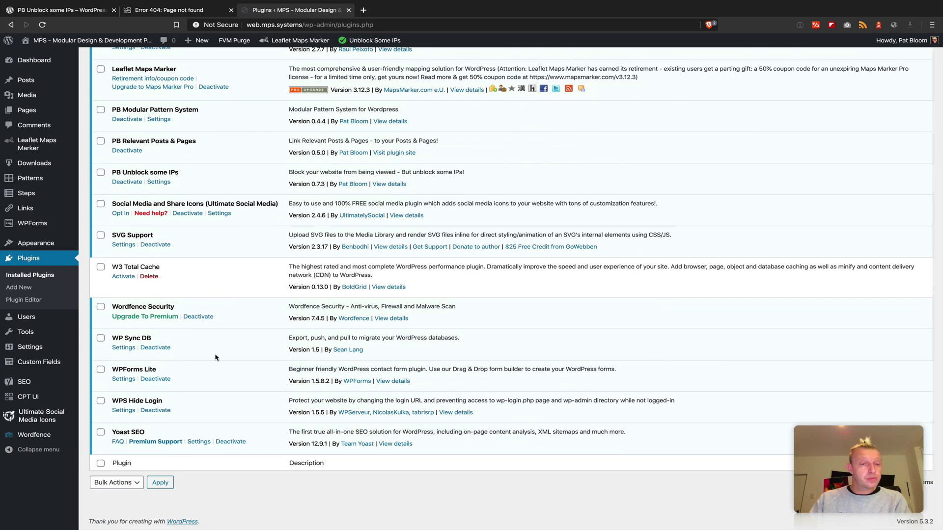
- Open the WPS Hide Login settings and select its custom-admin login URL slug
{"action": "left_click", "coordinate": [120, 413]}
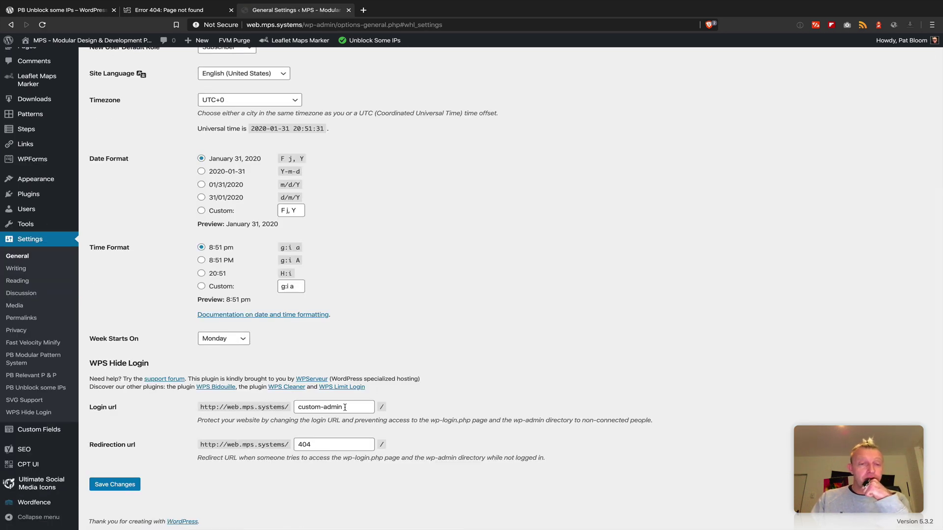
{"action": "left_click_drag", "start_coordinate": [348, 410], "coordinate": [290, 409]}
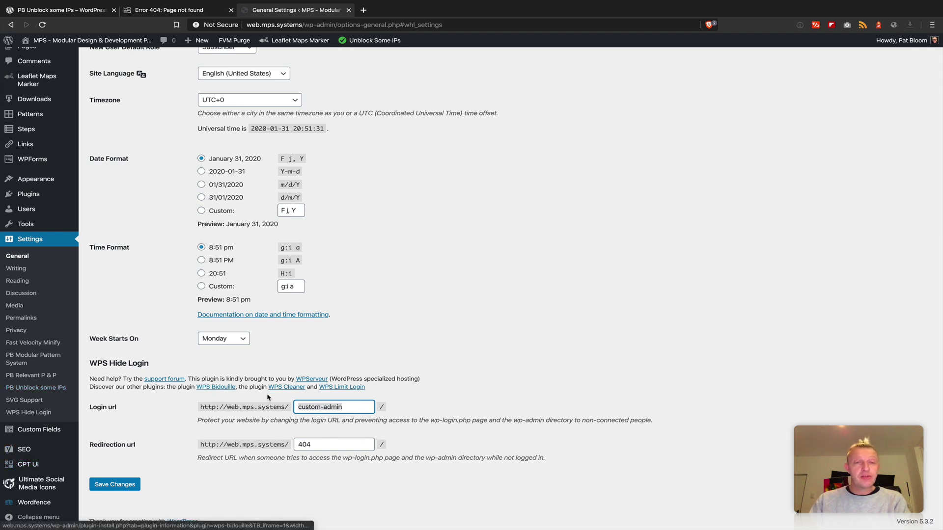
{"action": "left_click", "coordinate": [181, 14]}
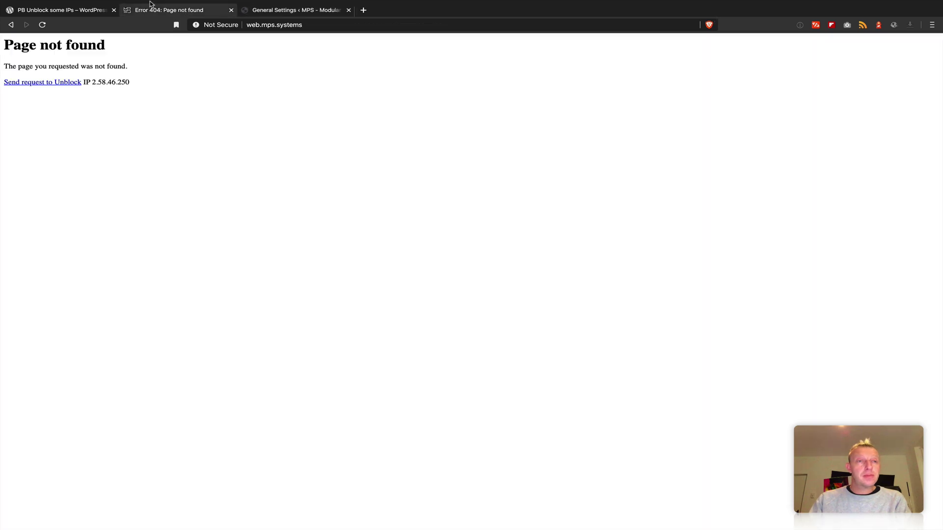
{"action": "left_click", "coordinate": [306, 11]}
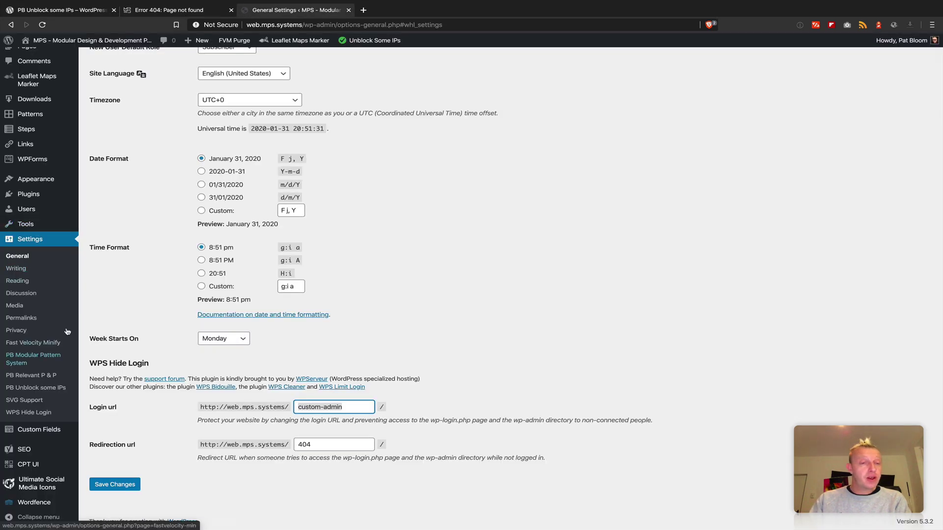
- Enter custom-admin as the custom admin URL slug in PB Unblock some IPs and save
{"action": "left_click", "coordinate": [39, 388]}
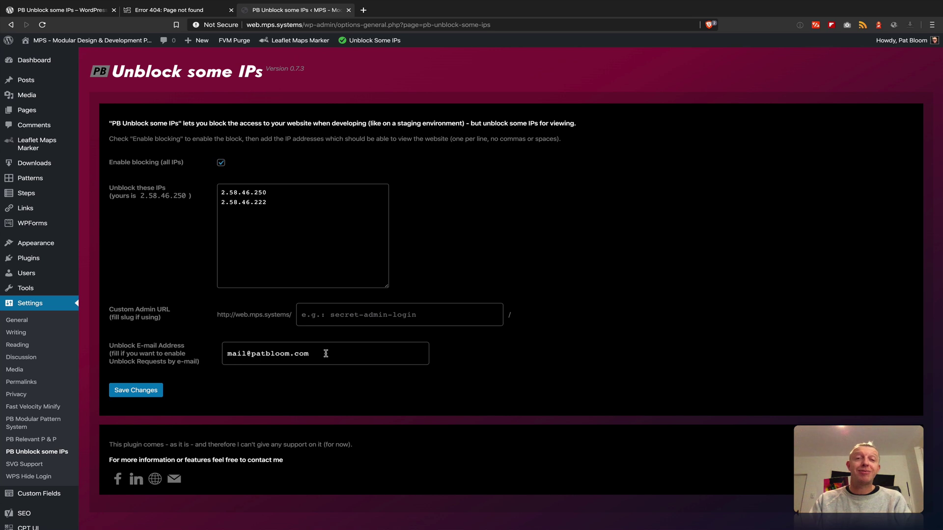
{"action": "left_click", "coordinate": [326, 354]}
{"action": "left_click", "coordinate": [348, 312]}
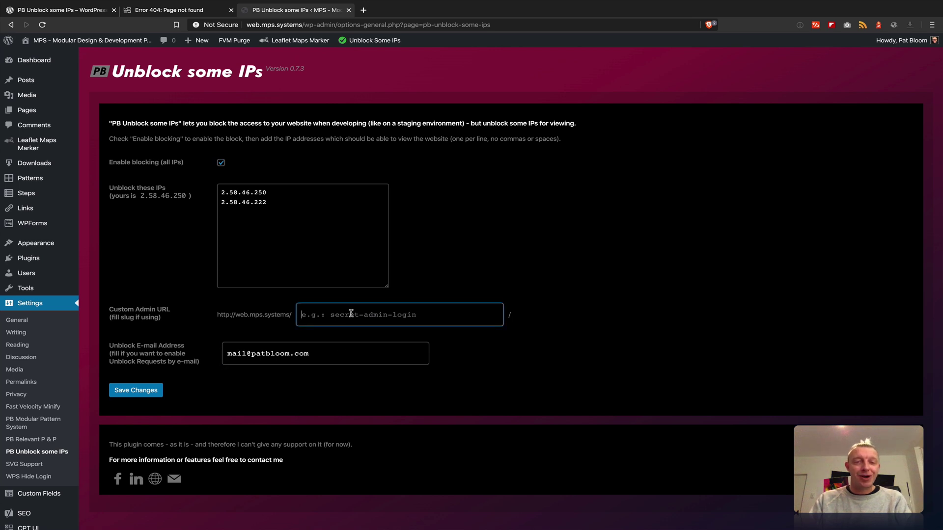
{"action": "type", "text": "custom-admin"}
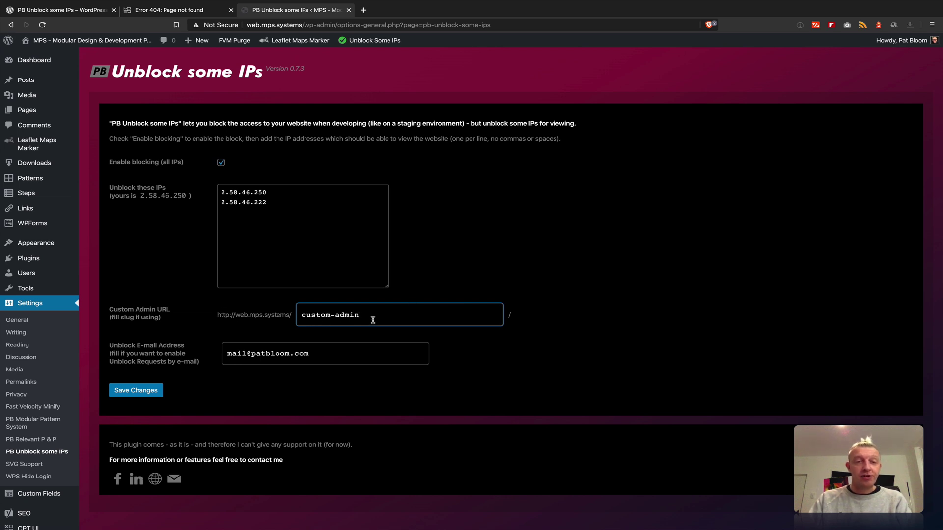
{"action": "left_click", "coordinate": [142, 398]}
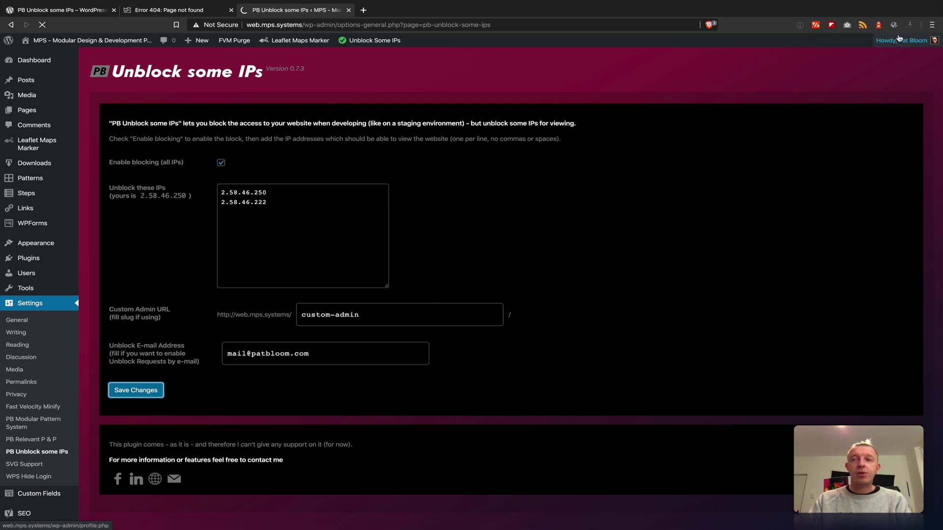
{"action": "mouse_move", "coordinate": [900, 42]}
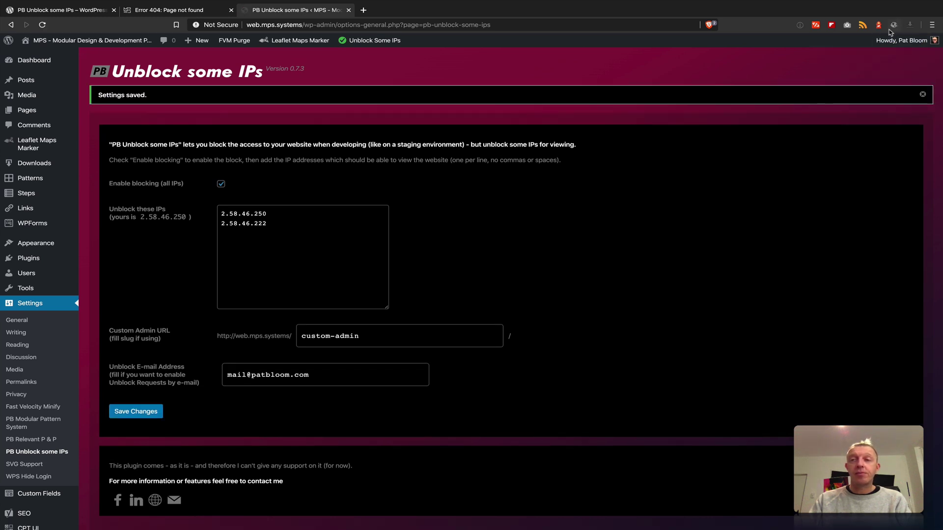
- Log out and load web.mps.systems/wp-admin to confirm it redirects to the 404 page
{"action": "left_click", "coordinate": [882, 93]}
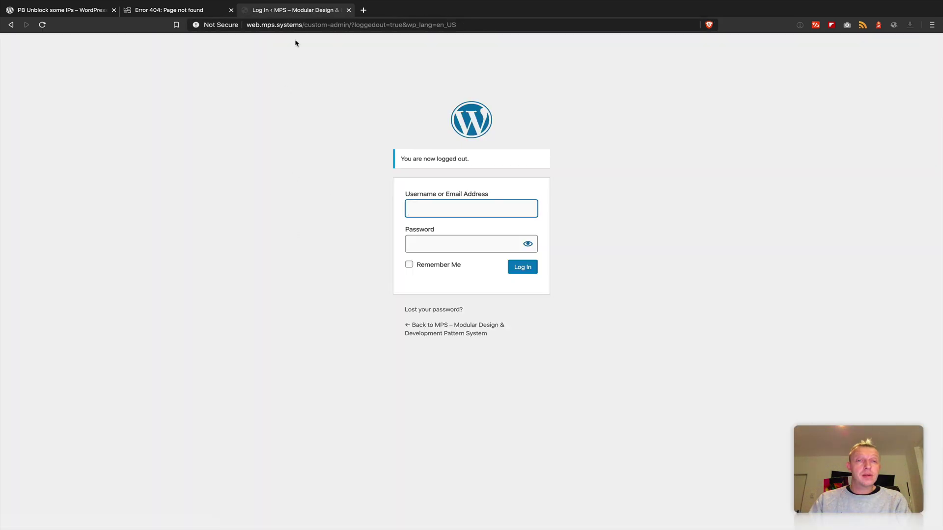
{"action": "left_click_drag", "start_coordinate": [304, 24], "coordinate": [497, 30]}
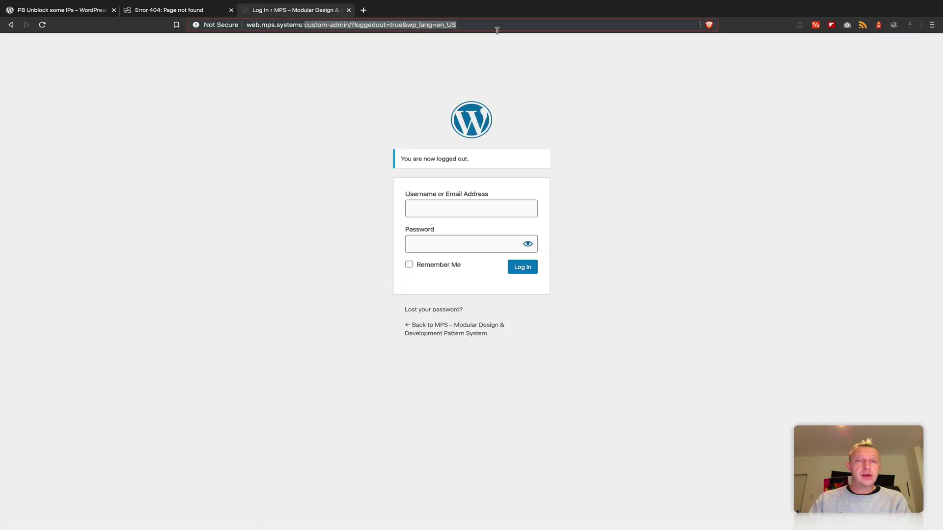
{"action": "key", "text": "BackSpace"}
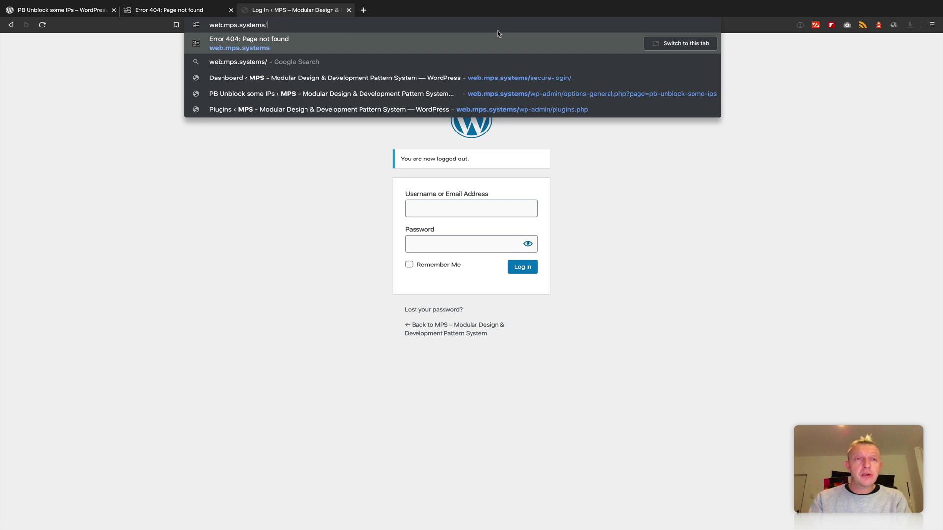
{"action": "type", "text": "wp"}
{"action": "key", "text": "Right"}
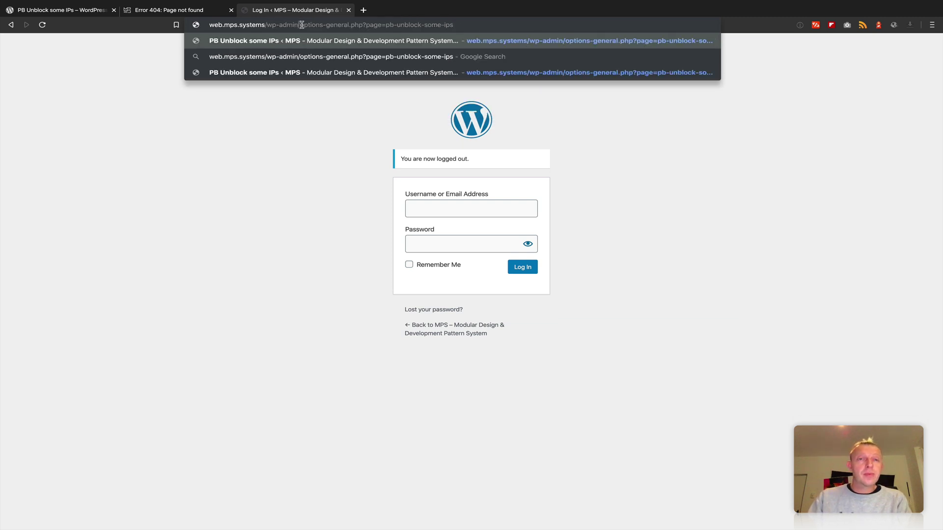
{"action": "left_click_drag", "start_coordinate": [302, 25], "coordinate": [501, 33]}
{"action": "key", "text": "BackSpace"}
{"action": "key", "text": "Return"}
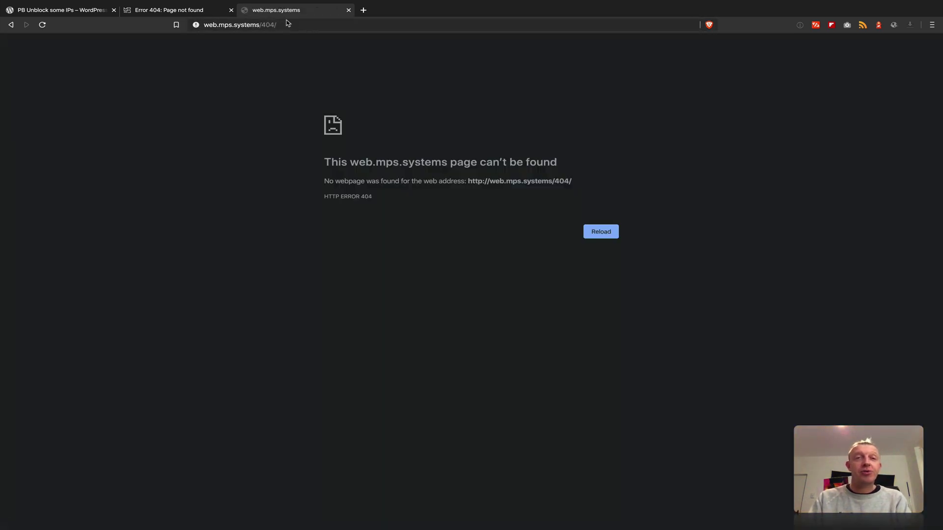
- Replace 404/ in the address with custom-admin and load web.mps.systems/custom-admin/
{"action": "left_click_drag", "start_coordinate": [261, 25], "coordinate": [277, 25]}
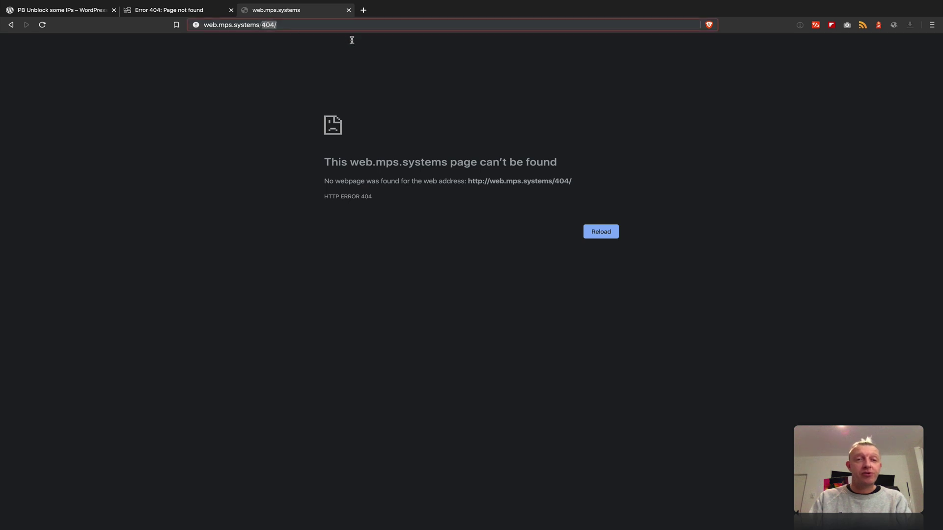
{"action": "type", "text": "custom-admin"}
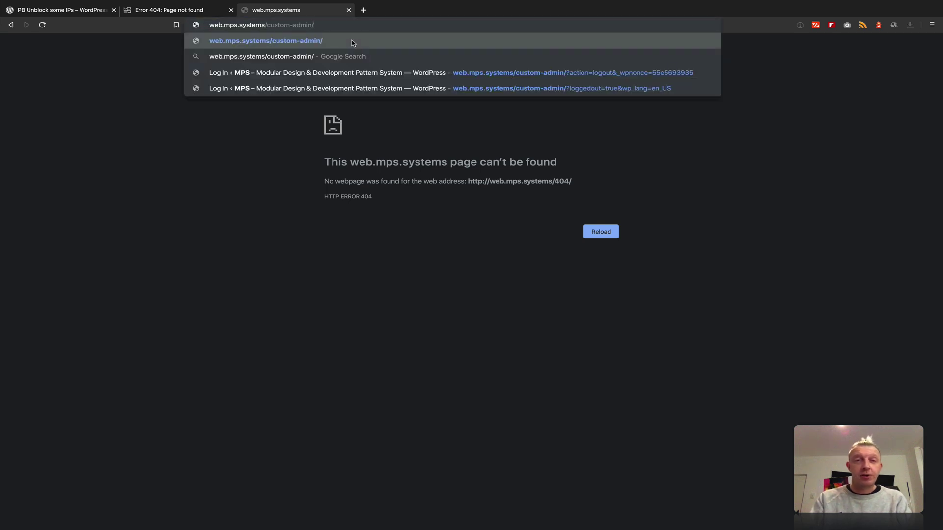
{"action": "key", "text": "Return"}
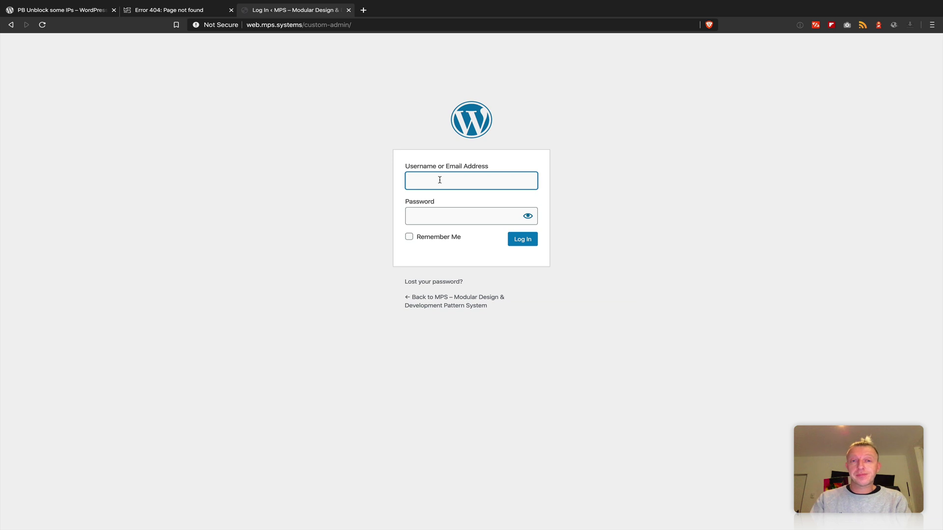
- Autofill the saved username and password and submit the custom-admin login form
{"action": "key", "text": "super+backslash"}
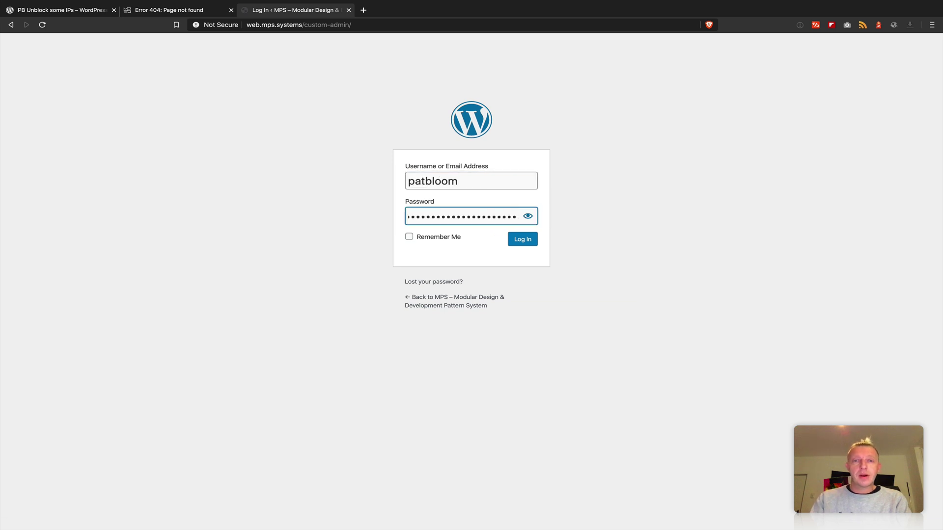
{"action": "key", "text": "Return"}
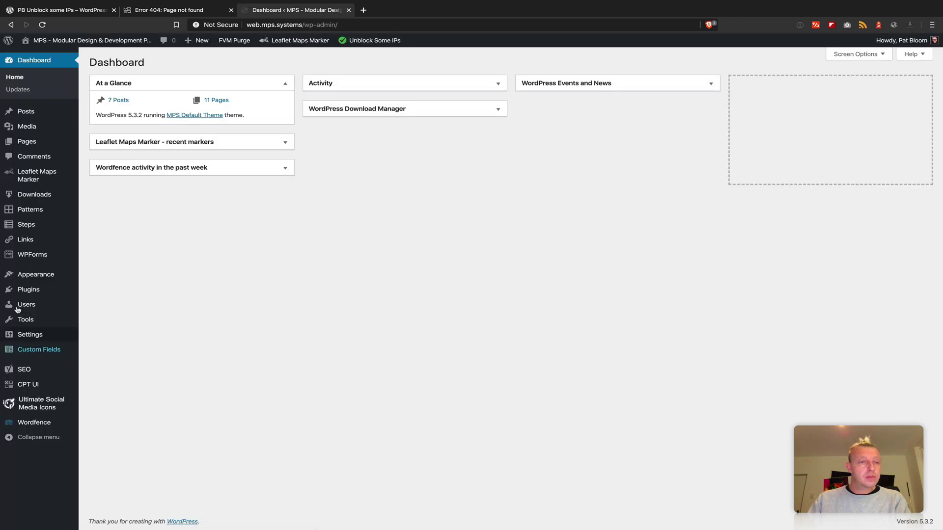
- Go to Settings > PB Unblock some IPs from the admin sidebar
{"action": "mouse_move", "coordinate": [30, 338]}
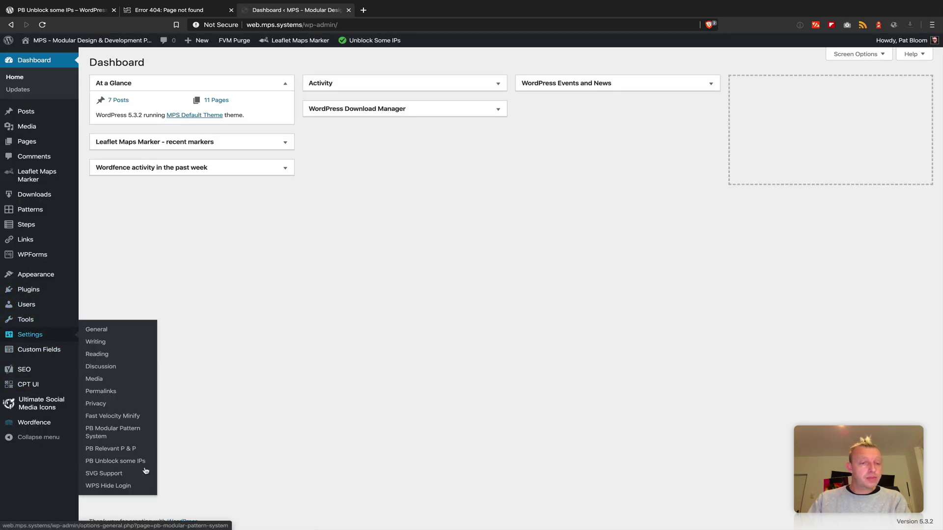
{"action": "left_click", "coordinate": [108, 464]}
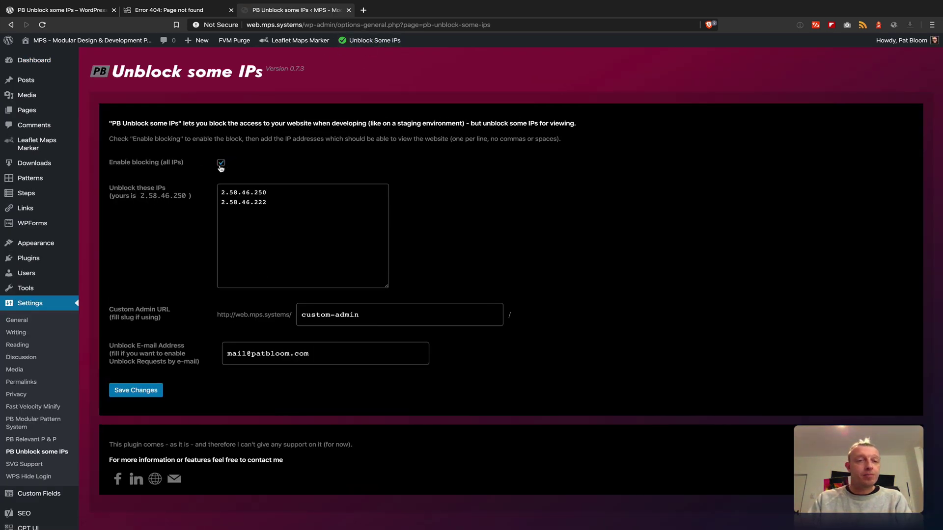
- Untick 'Enable blocking (all IPs)', save, and switch to the site tab that showed 404
{"action": "left_click", "coordinate": [222, 163]}
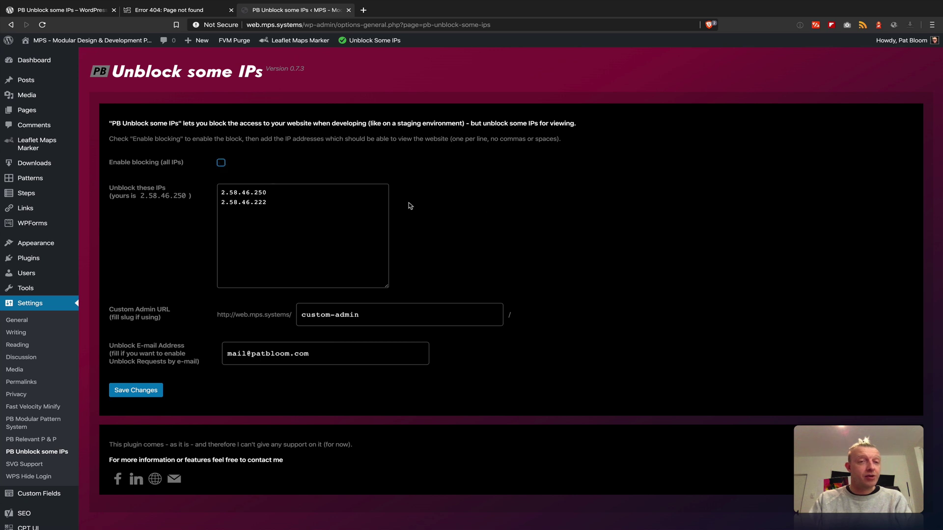
{"action": "left_click", "coordinate": [139, 391]}
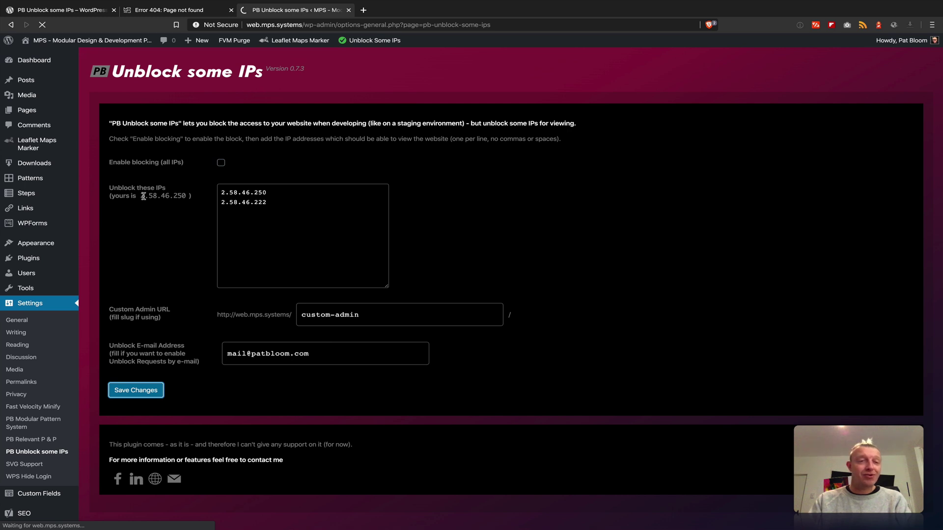
{"action": "left_click", "coordinate": [201, 199]}
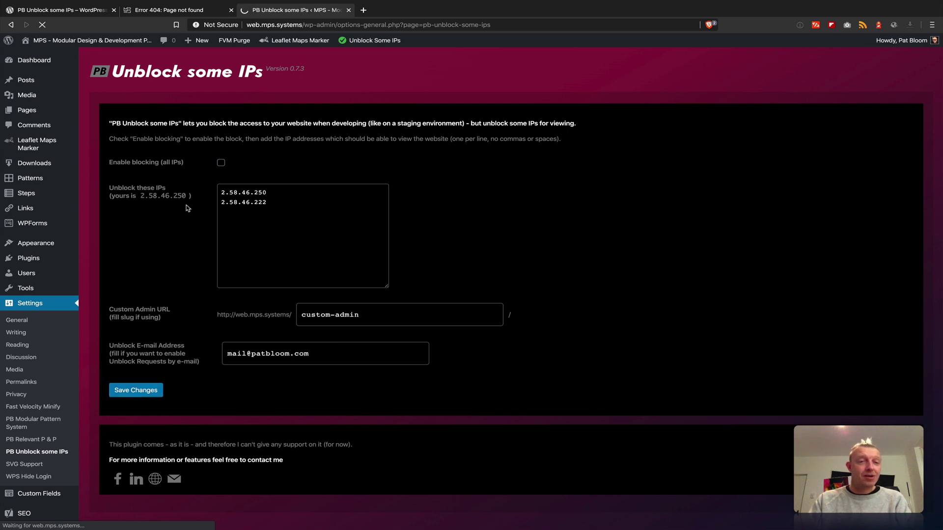
{"action": "left_click", "coordinate": [309, 223]}
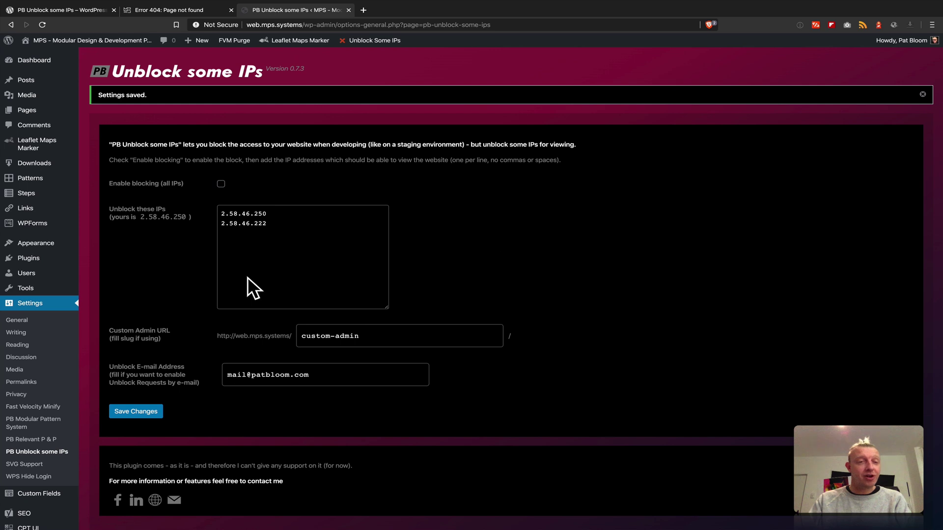
{"action": "left_click", "coordinate": [177, 13]}
- Reload the MPS homepage, view its About page, then return to the plugin's WordPress.org page
{"action": "key", "text": "ctrl+r"}
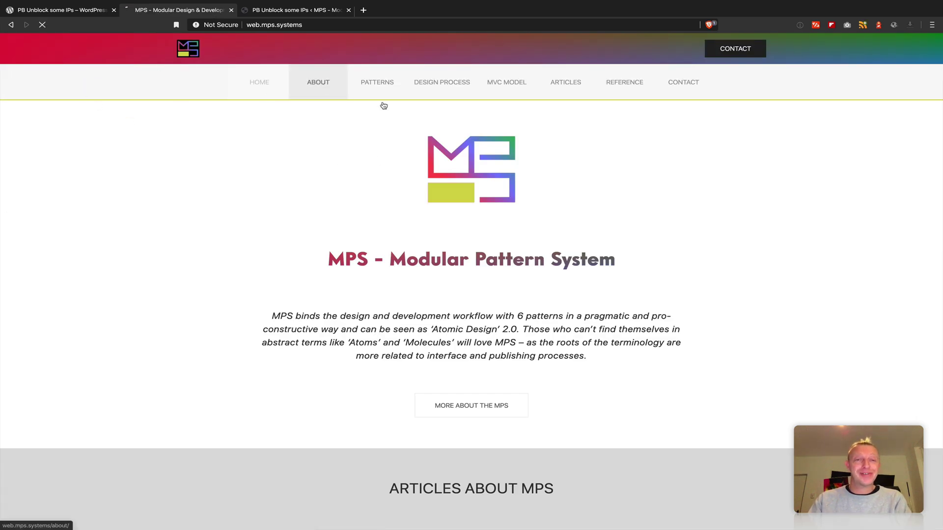
{"action": "left_click", "coordinate": [319, 84]}
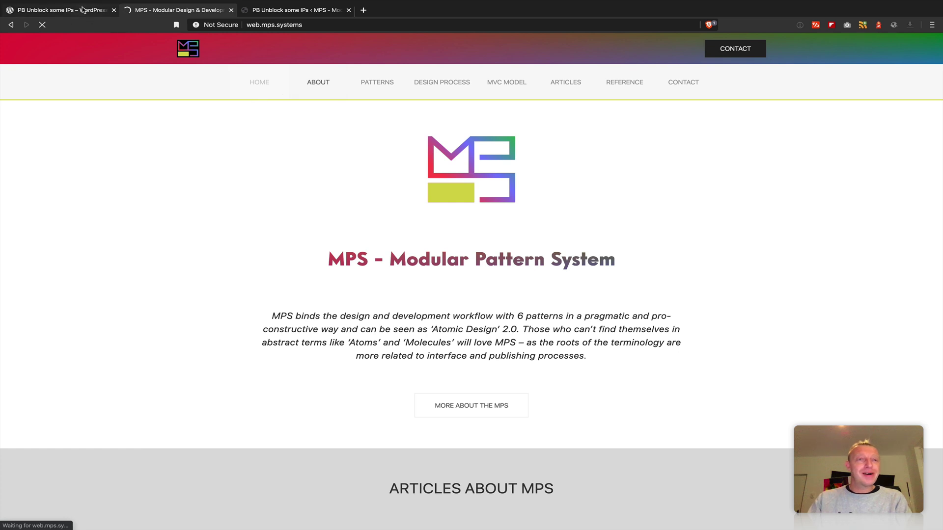
{"action": "left_click", "coordinate": [61, 10]}
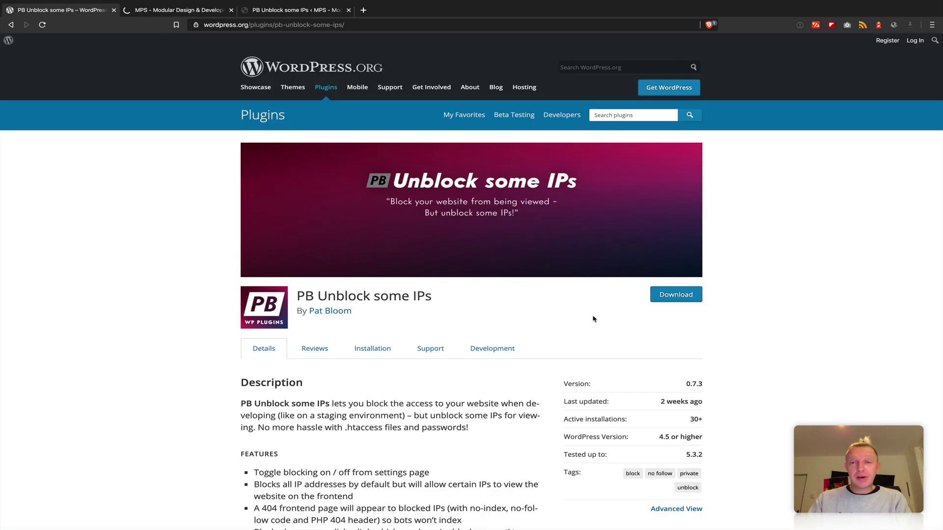